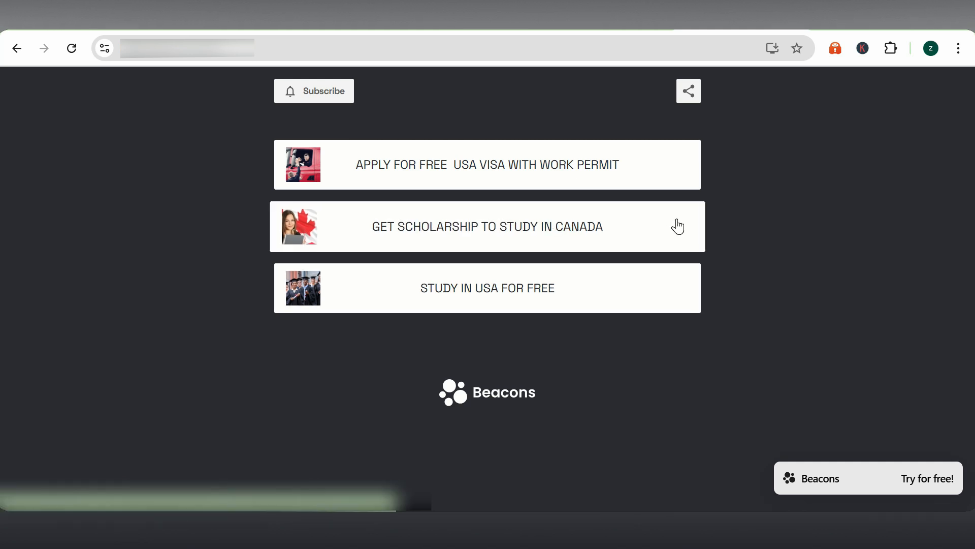
Check the first two links of the sample Beacons page, returning to the page after each one
left_click(669, 191)
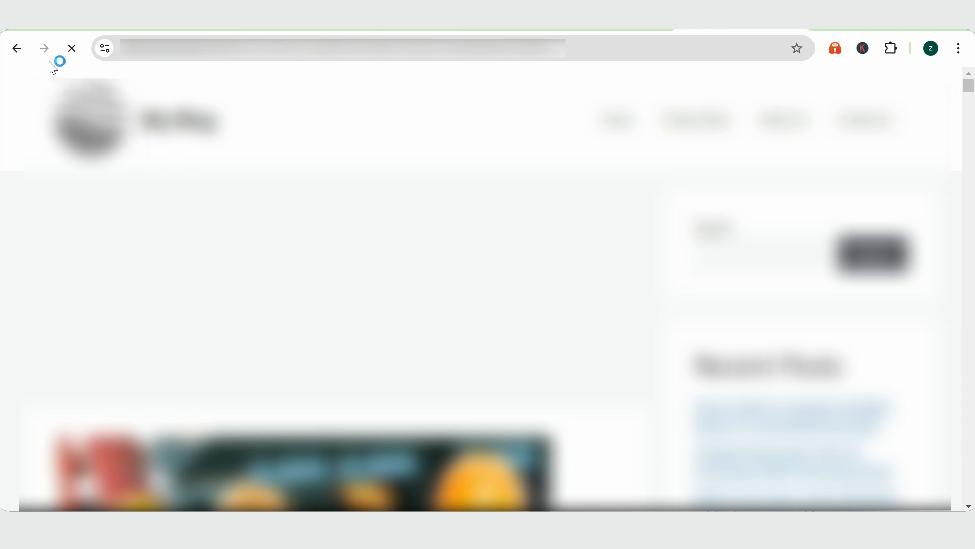
left_click(26, 51)
left_click(420, 218)
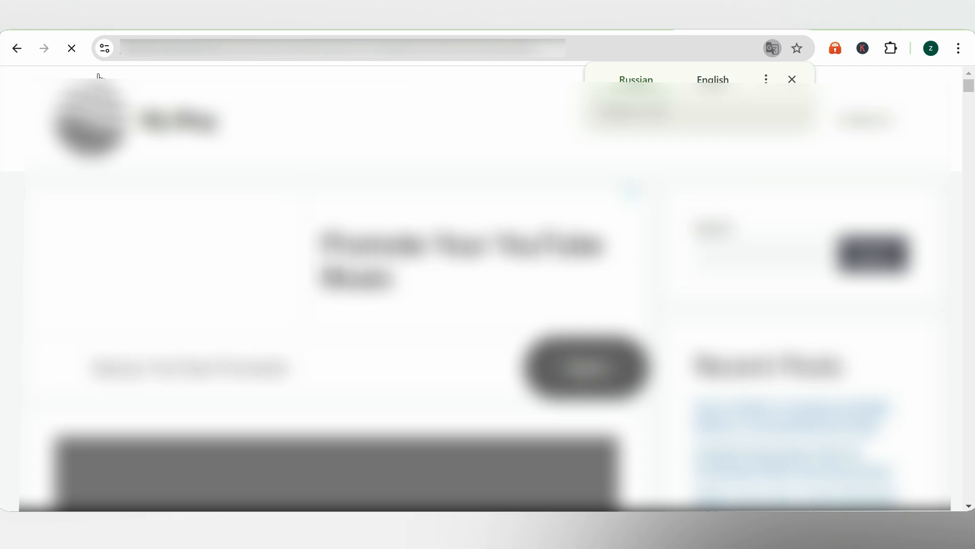
left_click(26, 47)
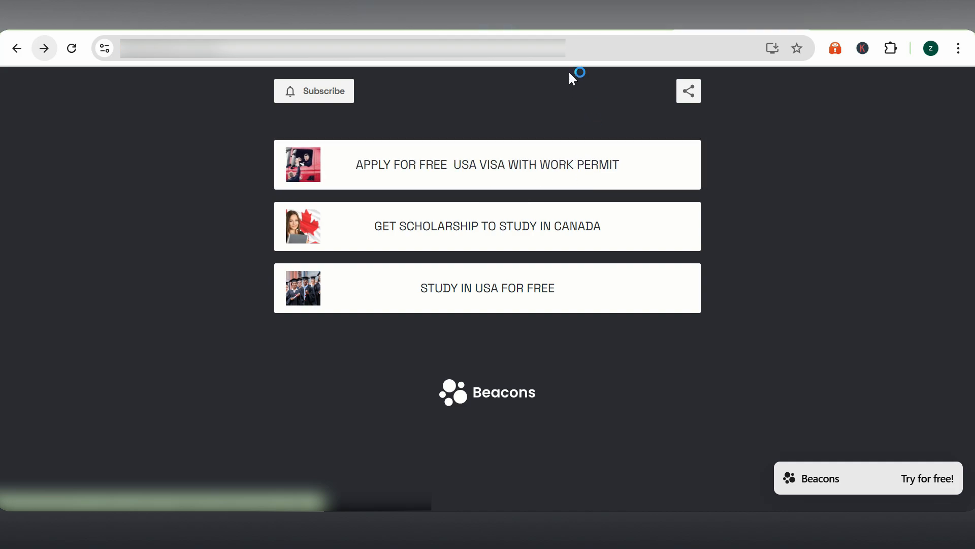
Open the Beacons website from the Google results and start signing up for a free link-in-bio username
left_click(575, 29)
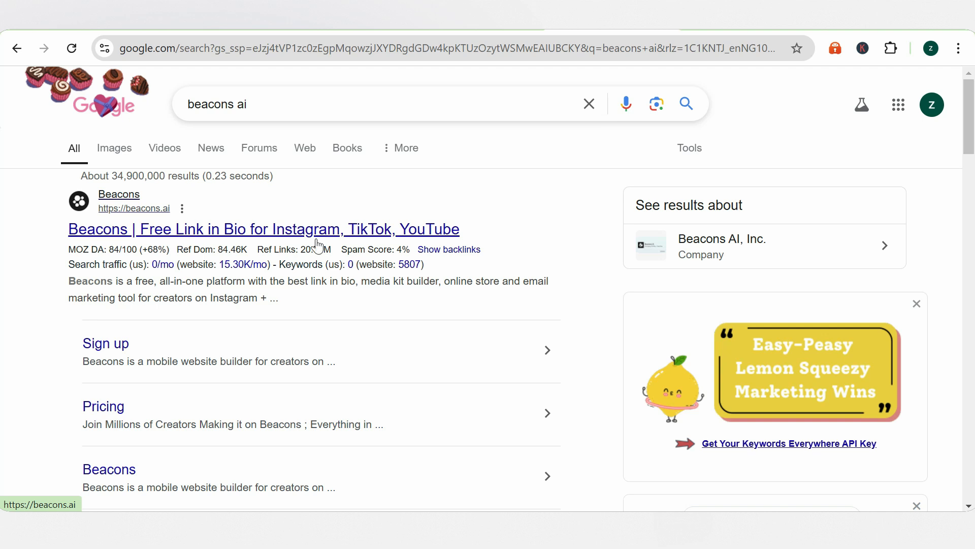
mouse_move(262, 231)
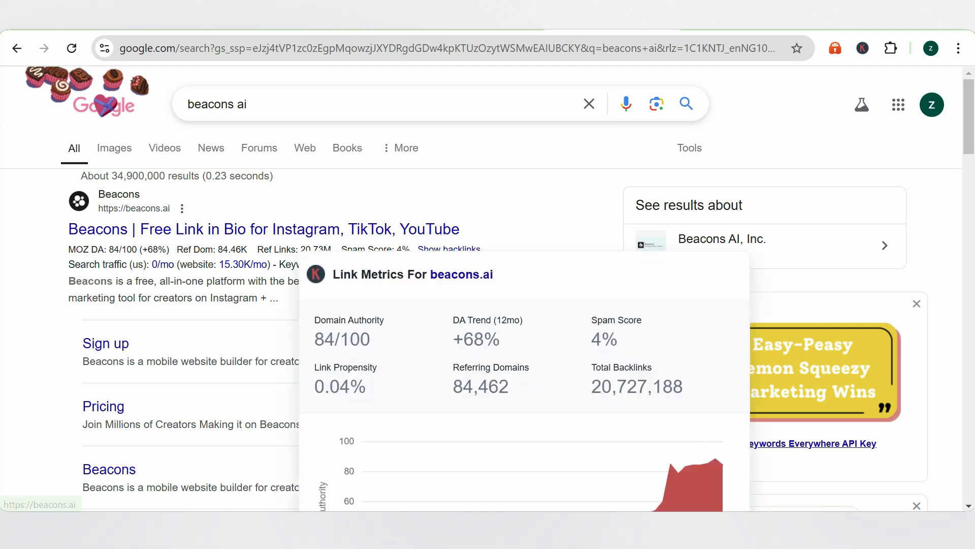
left_click(271, 229)
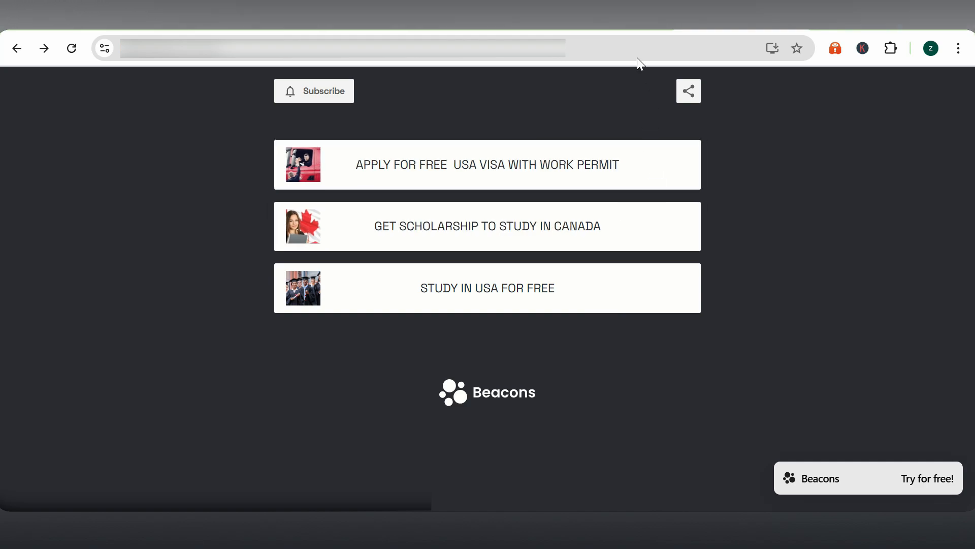
left_click(620, 21)
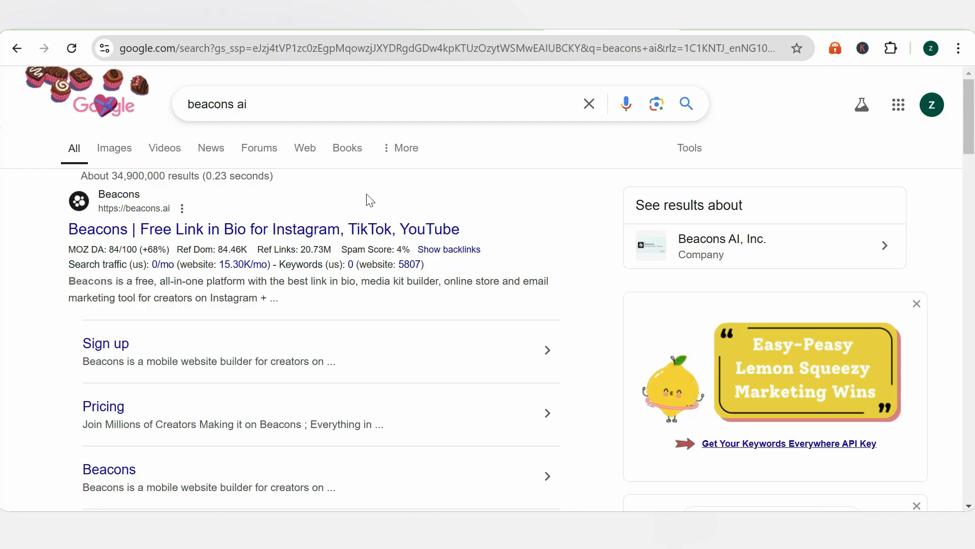
left_click(255, 222)
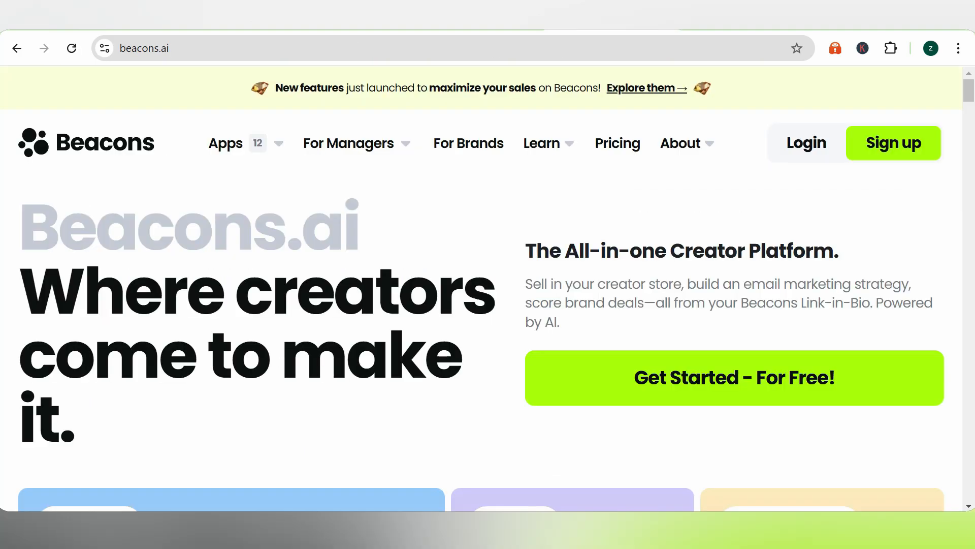
left_click(868, 161)
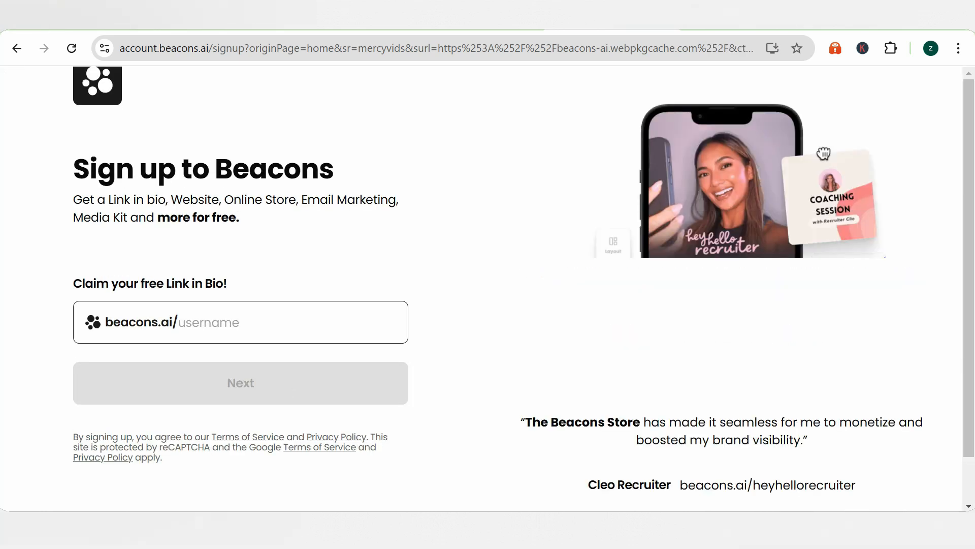
left_click(322, 326)
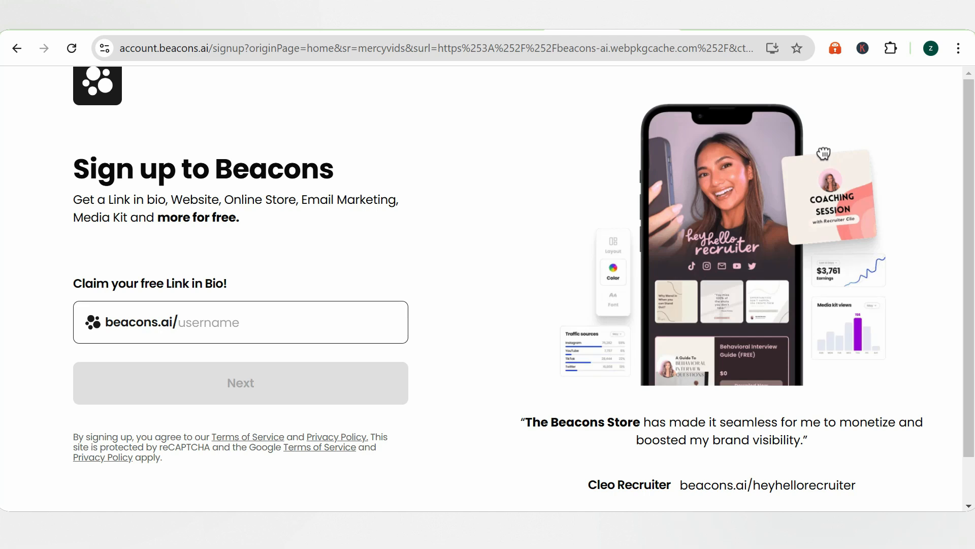
type("DONTIMTV")
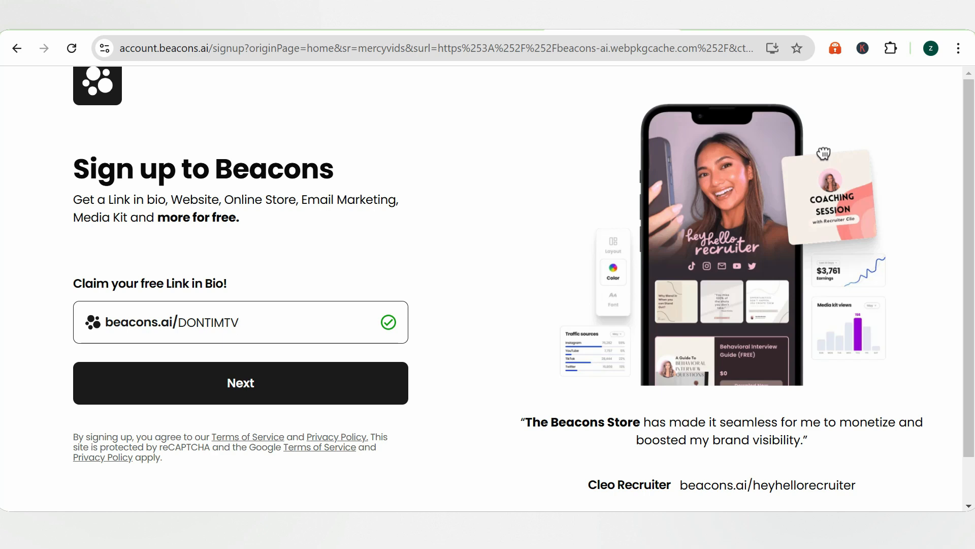
key("BackSpace")
key("BackSpace")
key("BackSpace")
key("BackSpace")
key("BackSpace")
key("BackSpace")
key("BackSpace")
key("BackSpace")
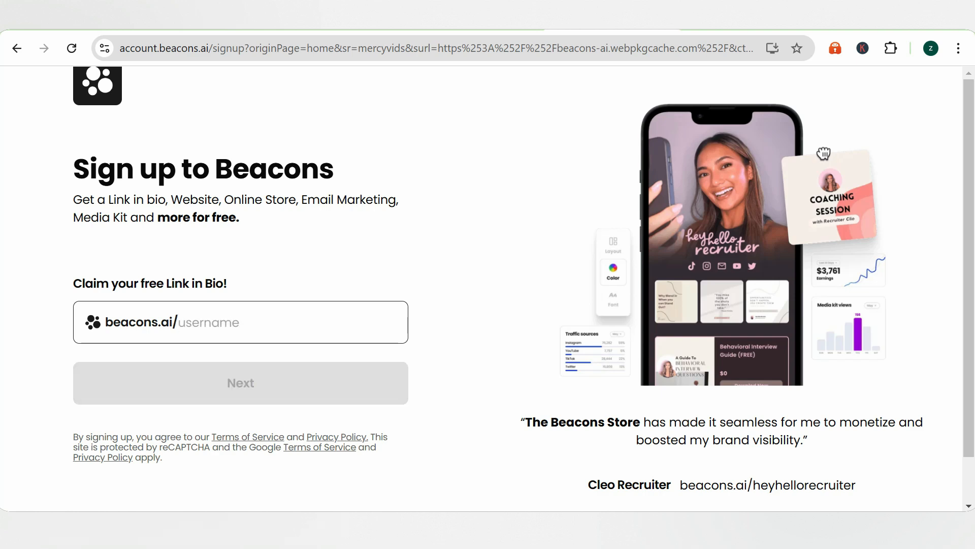
Enter STUDYABROAD2025 as the link-in-bio username and proceed with the sign-up
type("STUDYABR")
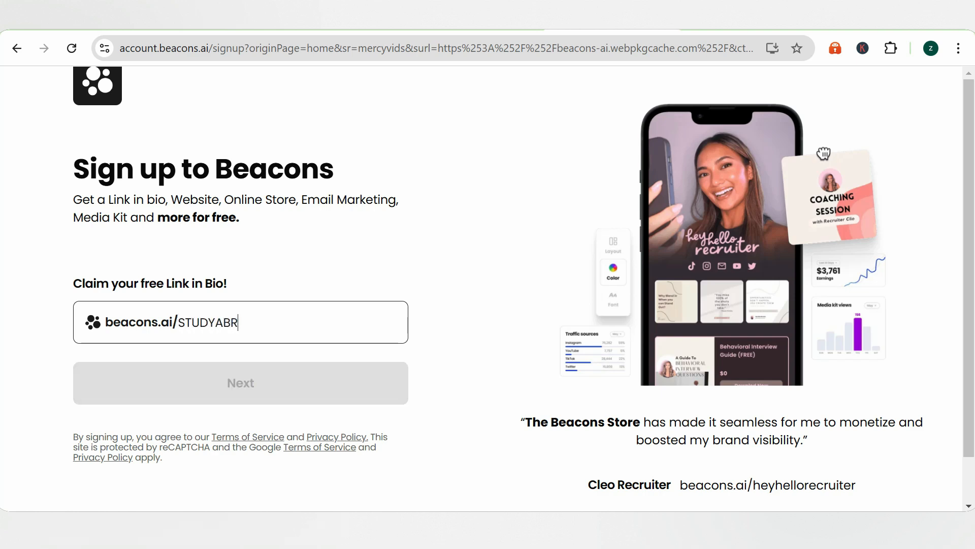
type("OAD2022")
key("BackSpace")
type("5")
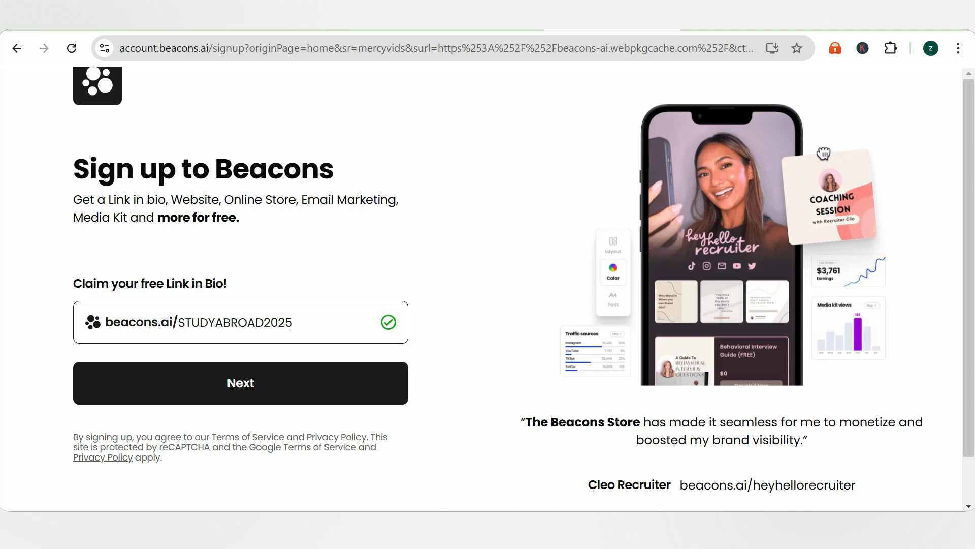
left_click(262, 361)
left_click(255, 395)
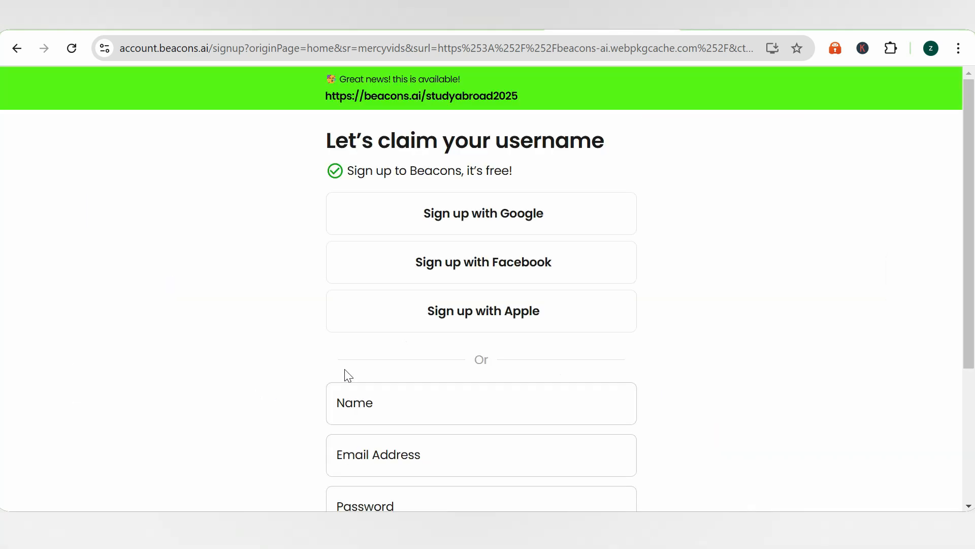
Sign up to Beacons with the Google account and authorize the sign-in
scroll(562, 302, "down", 4)
scroll(530, 253, "up", 4)
left_click(488, 213)
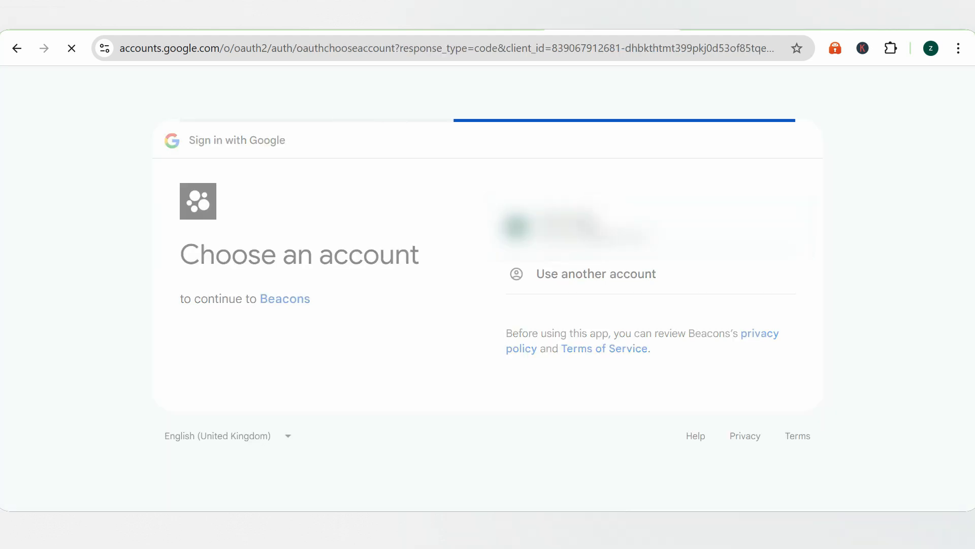
left_click(689, 373)
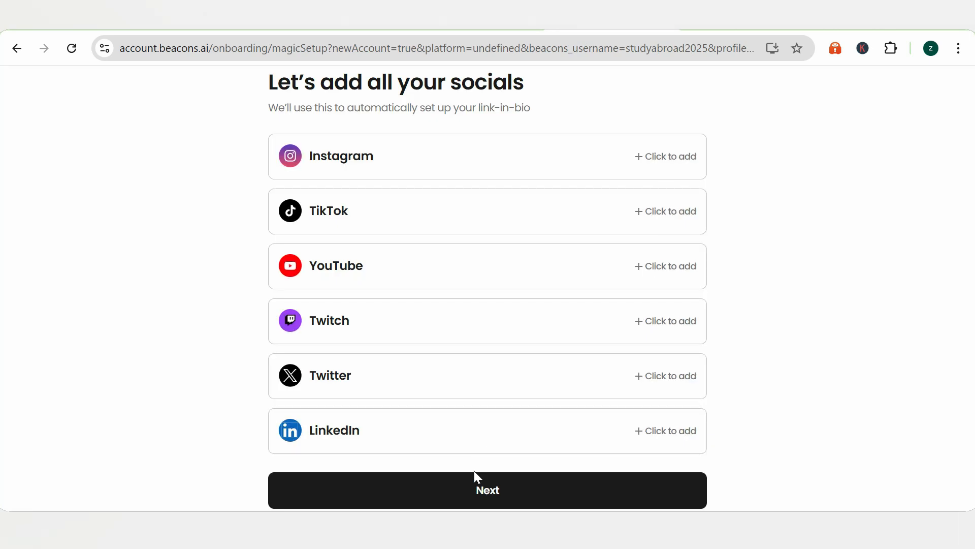
Skip adding social media accounts during the onboarding
left_click(487, 489)
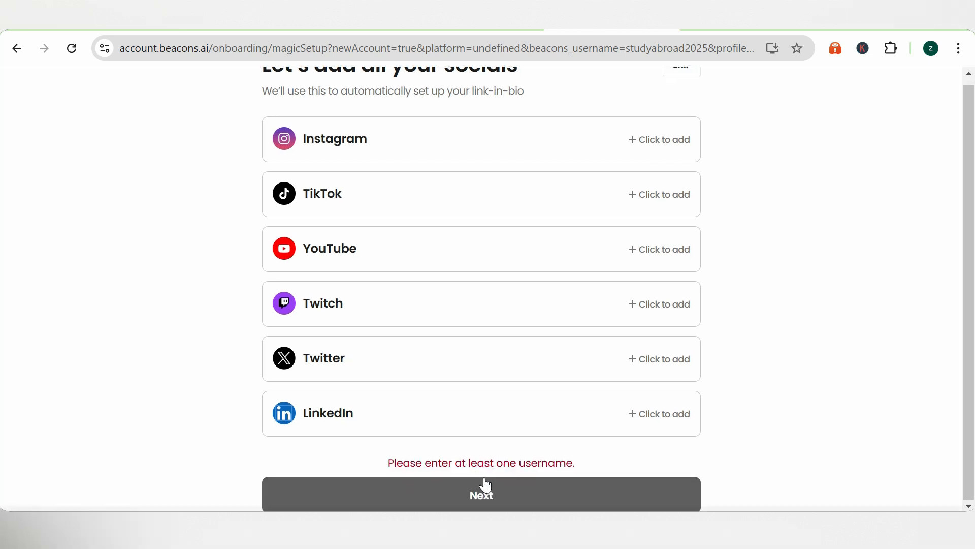
scroll(522, 451, "up", 1)
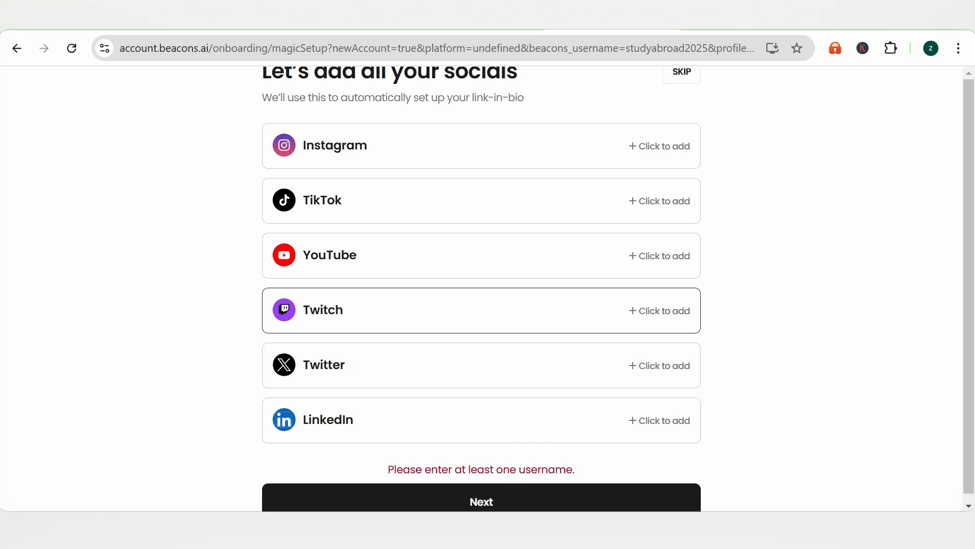
left_click(556, 270)
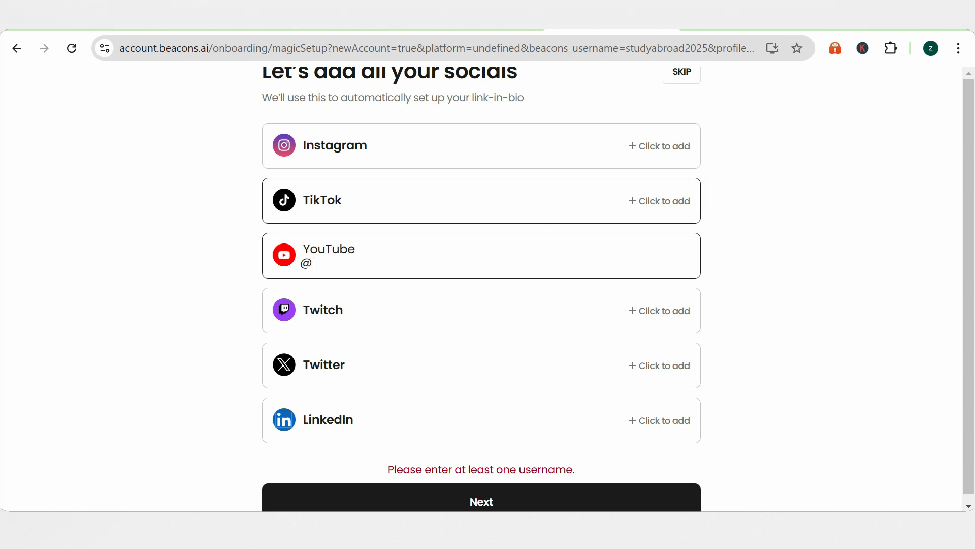
left_click(679, 79)
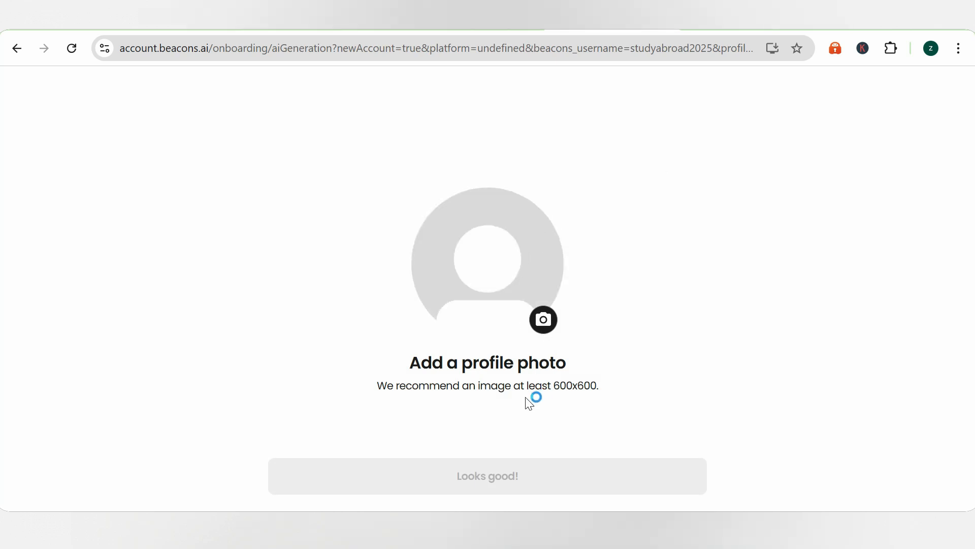
Upload a profile photo from the Downloads folder, accept the proposed crop and continue the setup
left_click(544, 320)
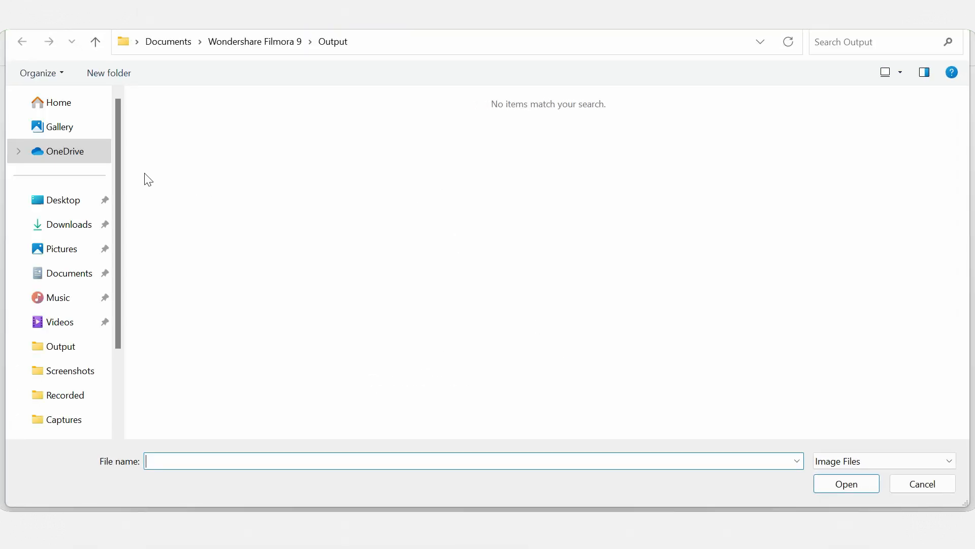
left_click(62, 225)
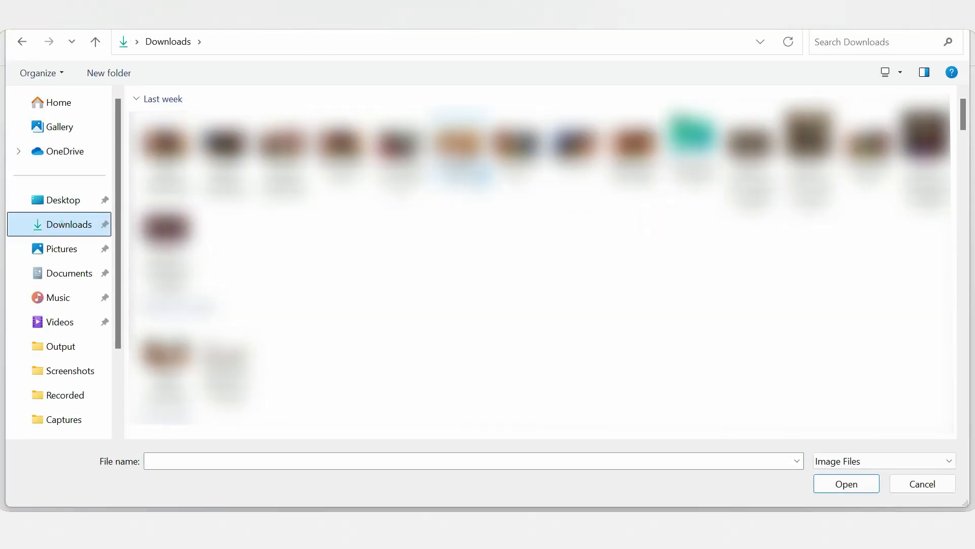
double_click(459, 160)
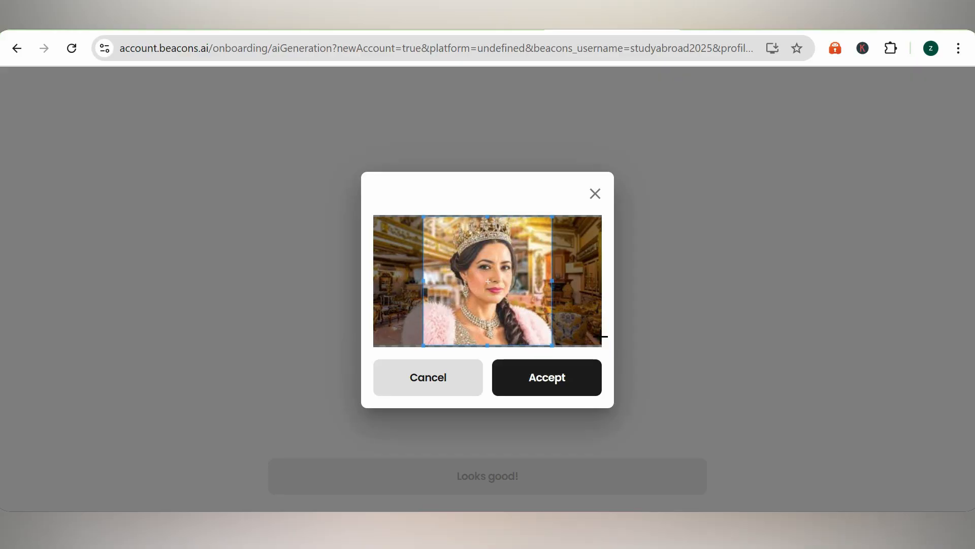
left_click(559, 381)
left_click(611, 465)
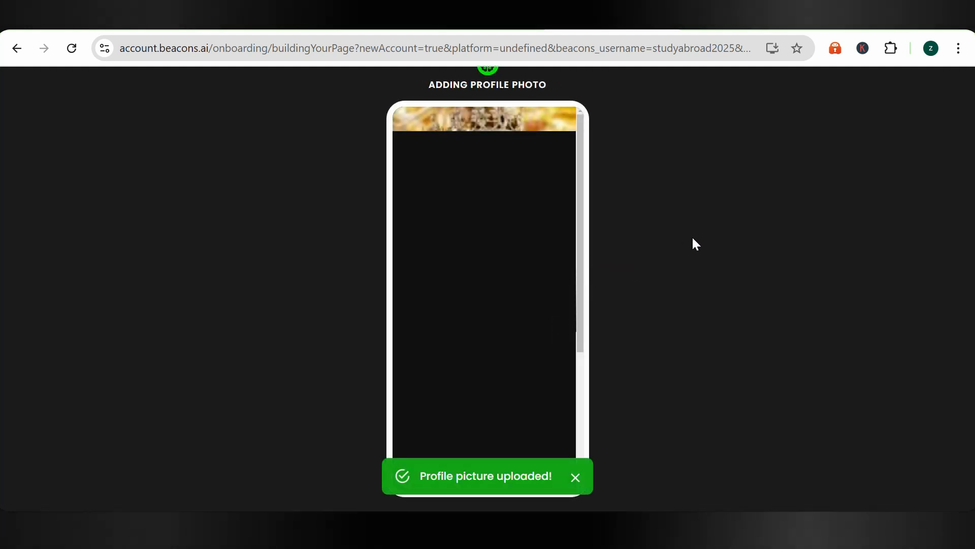
Reduce the browser zoom to 50% and reload the page-building screen
key("ctrl+minus")
key("ctrl+minus")
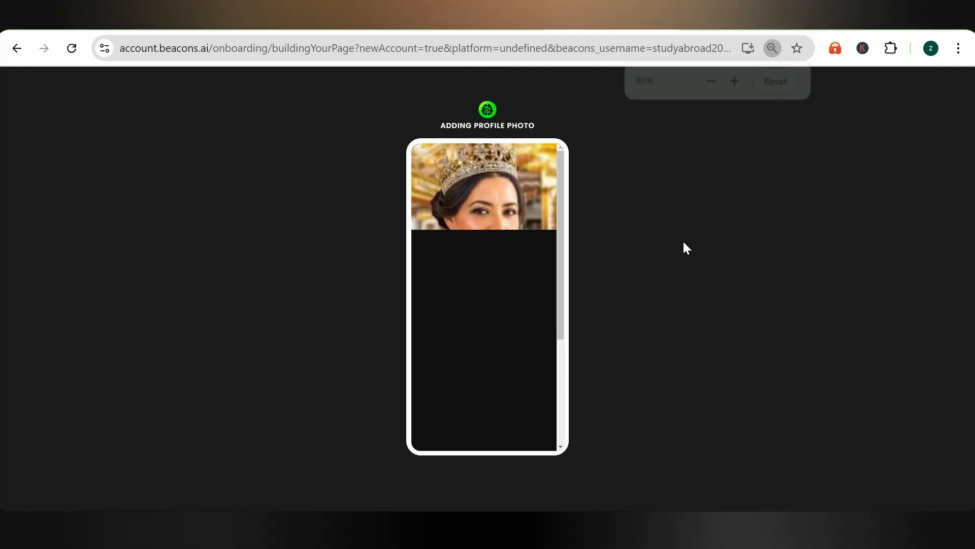
key("ctrl+minus")
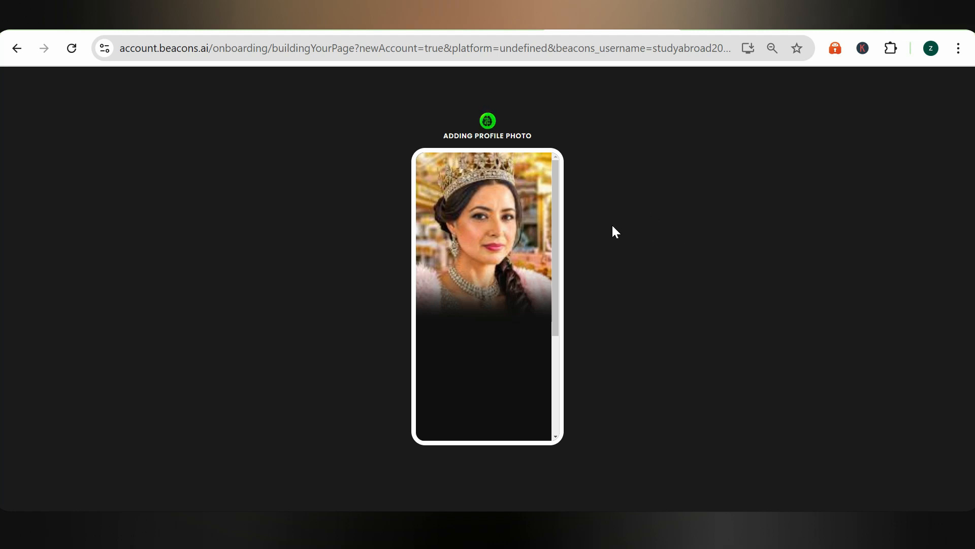
key("ctrl+minus")
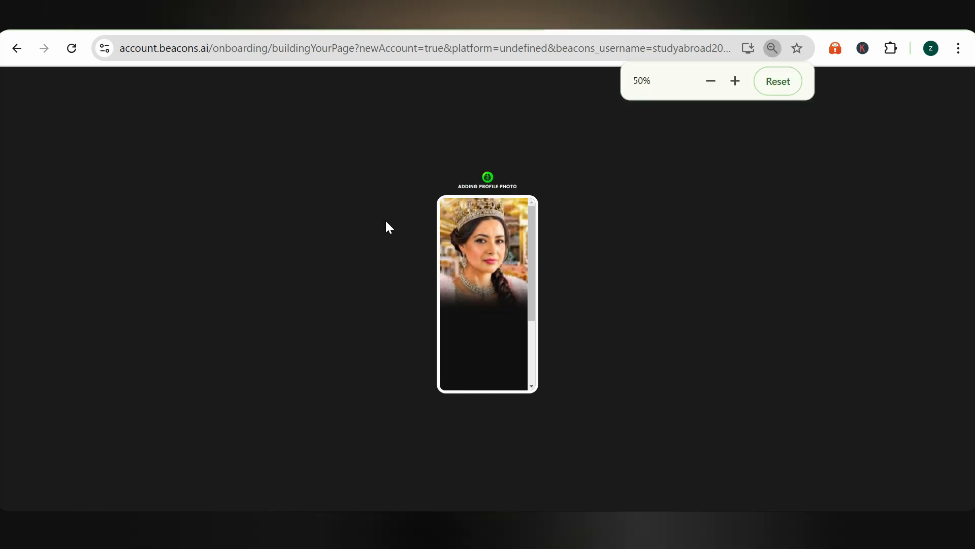
left_click(74, 53)
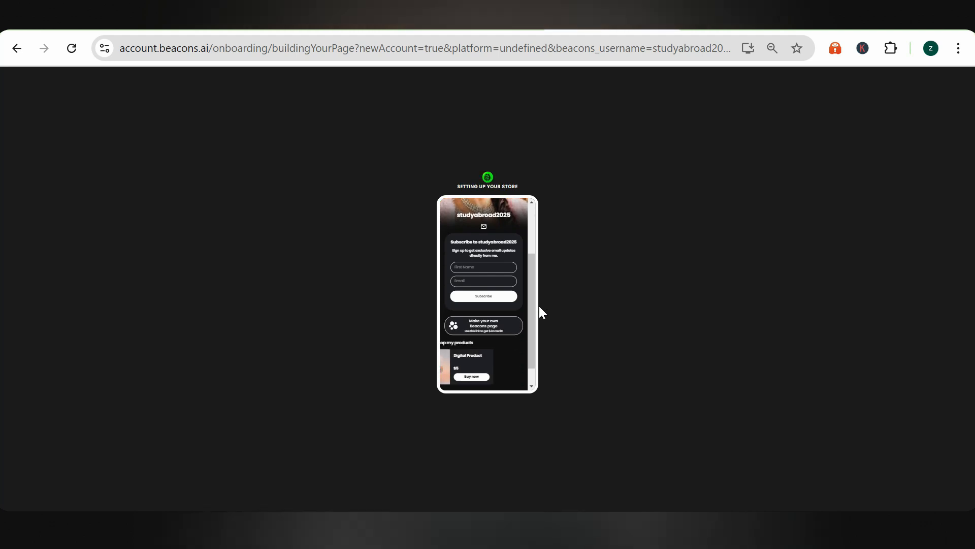
Select the Classic layout for the link-in-bio page and continue to the design choice
key("ctrl+plus")
key("ctrl+plus")
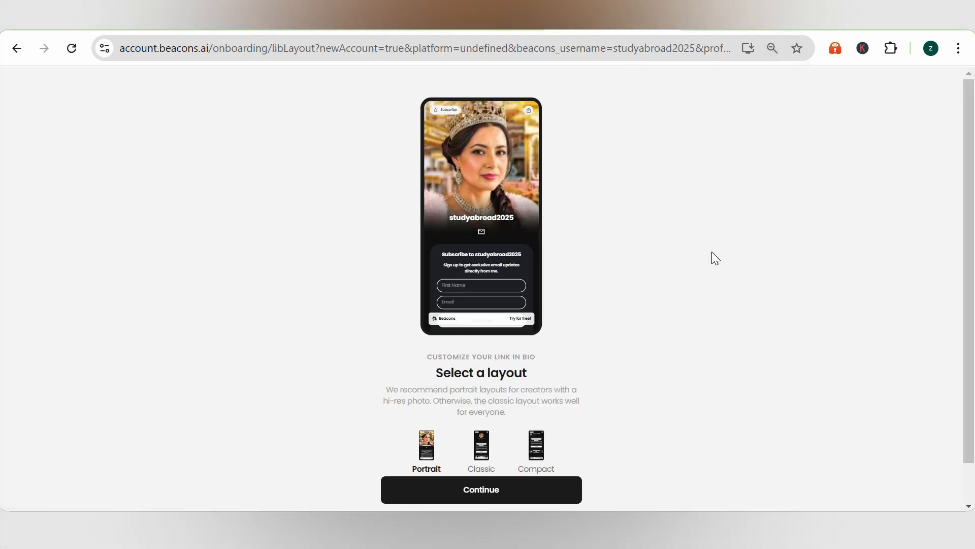
scroll(554, 419, "down", 1)
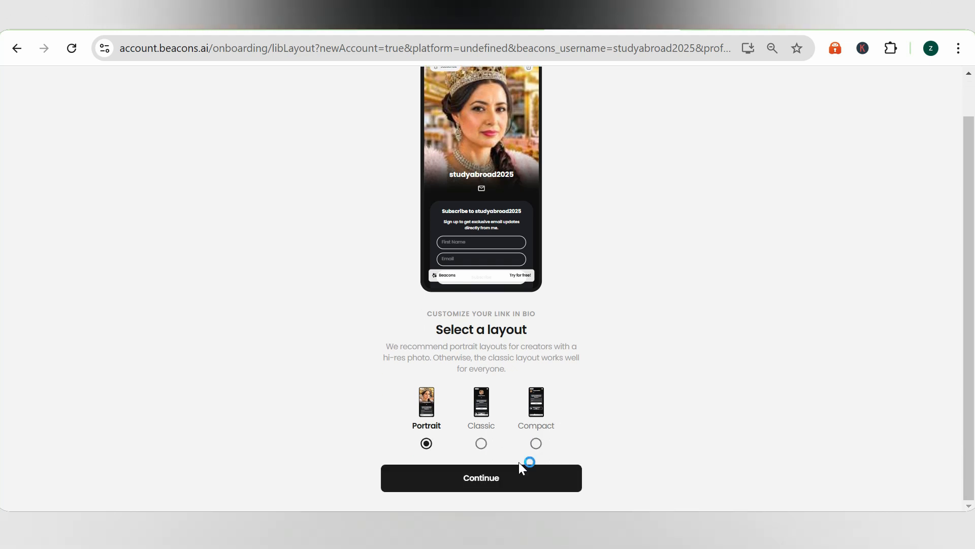
left_click(491, 424)
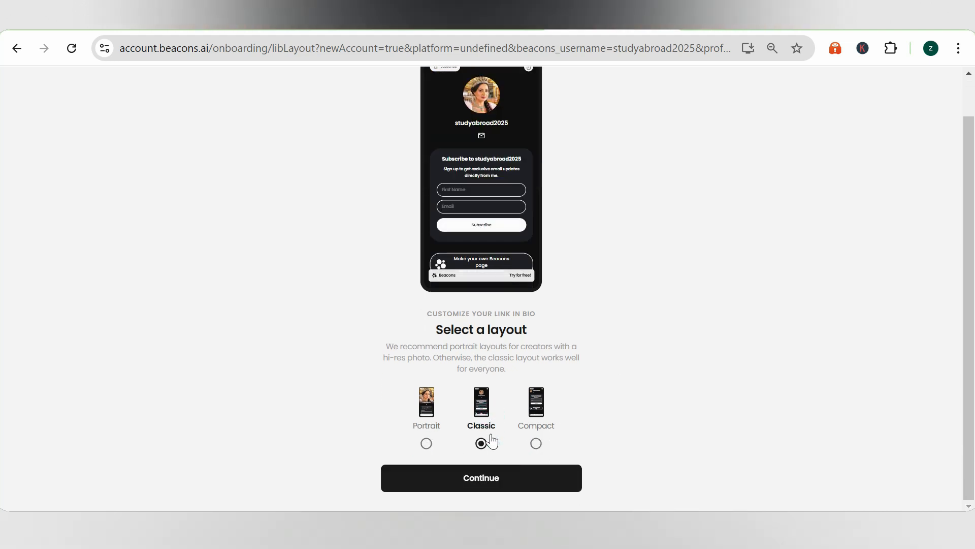
left_click(486, 476)
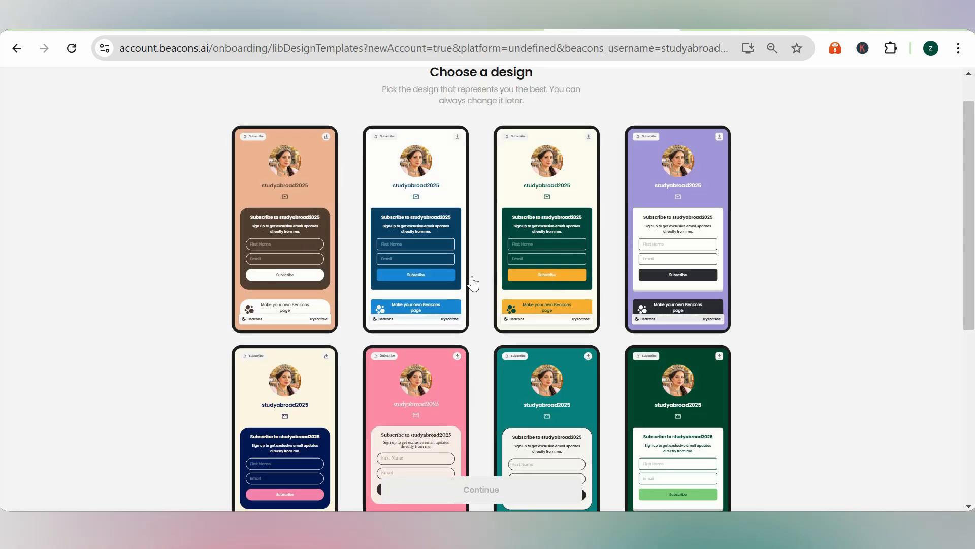
Select the dark charcoal design with the grey subscribe card for the page and continue
scroll(550, 280, "down", 7)
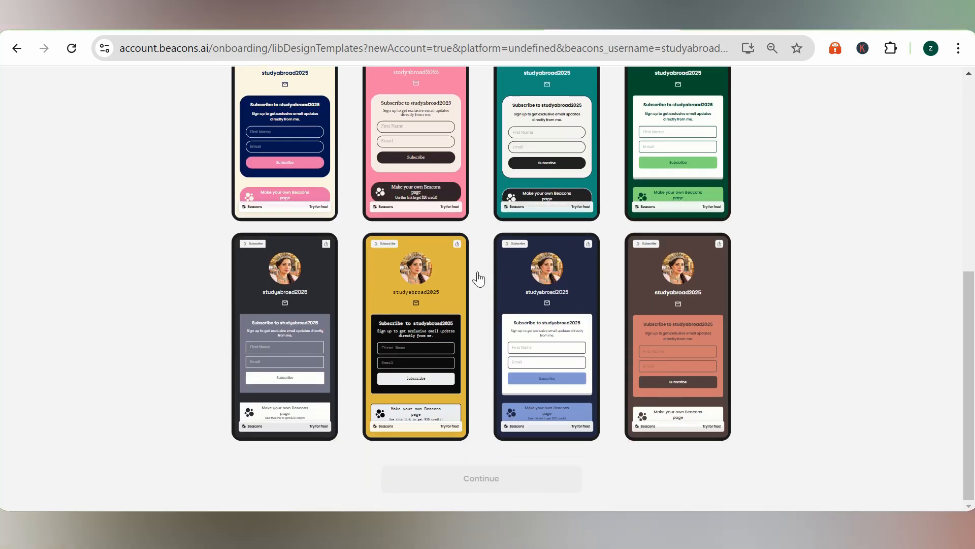
scroll(381, 320, "up", 8)
scroll(375, 291, "down", 6)
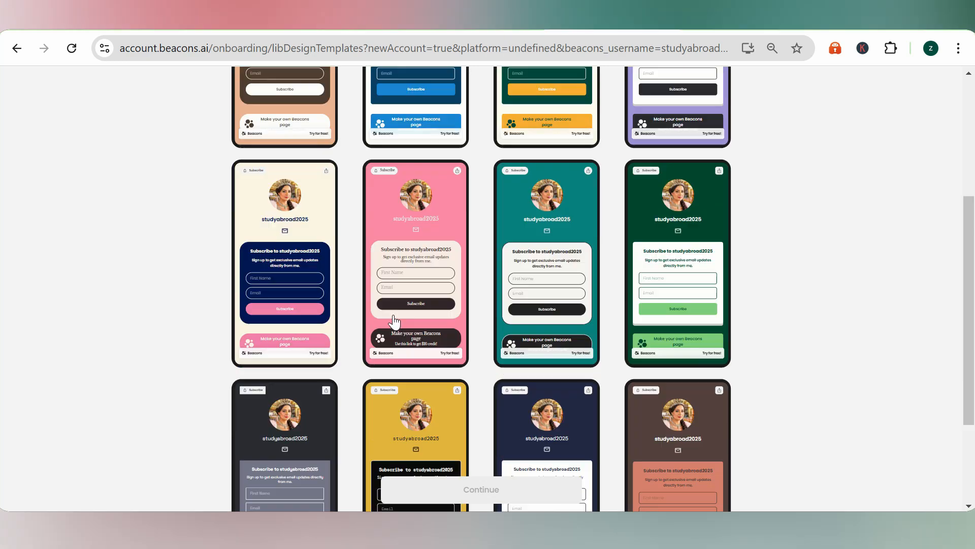
scroll(304, 353, "up", 1)
left_click(304, 354)
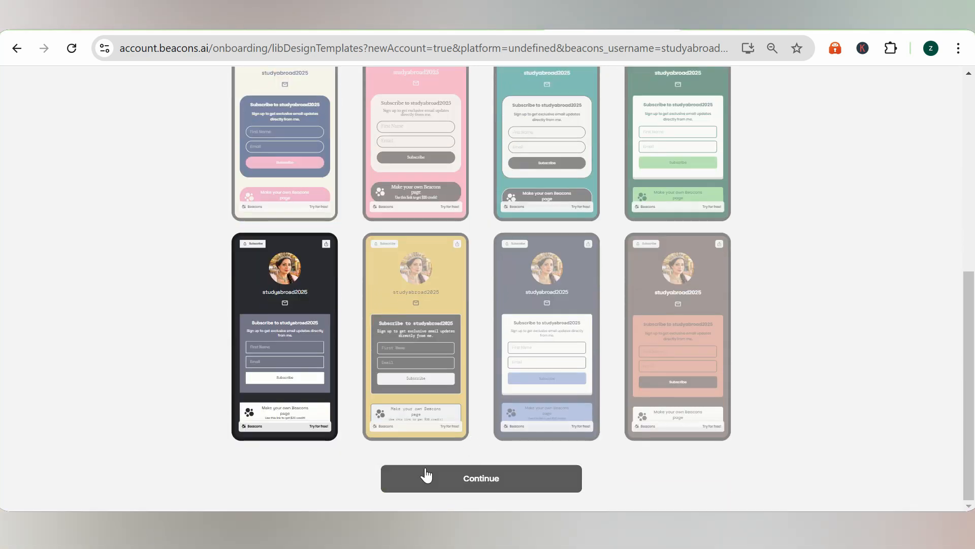
left_click(489, 462)
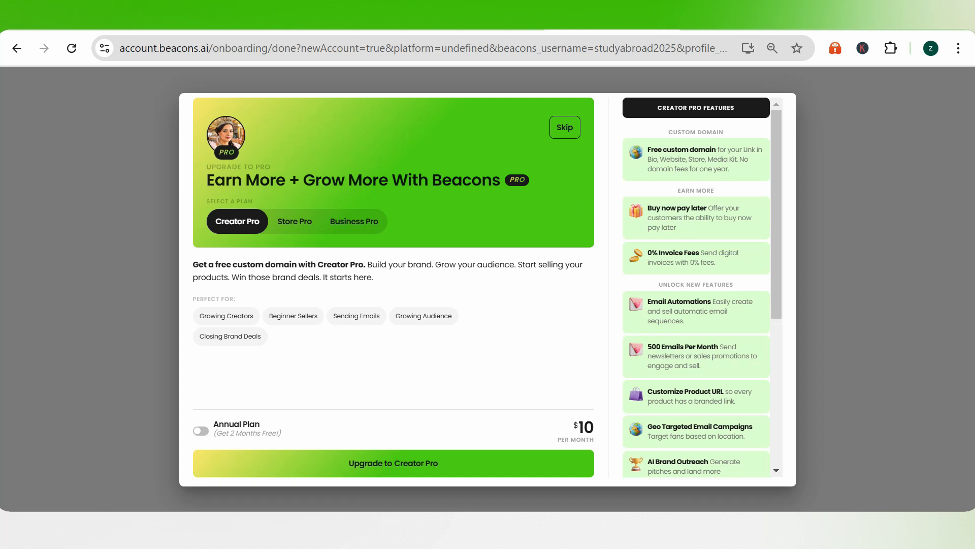
Review the Creator Pro, Store Pro and Business Pro plans, and skip both the Pro upgrade and the custom domain offer
left_click(294, 223)
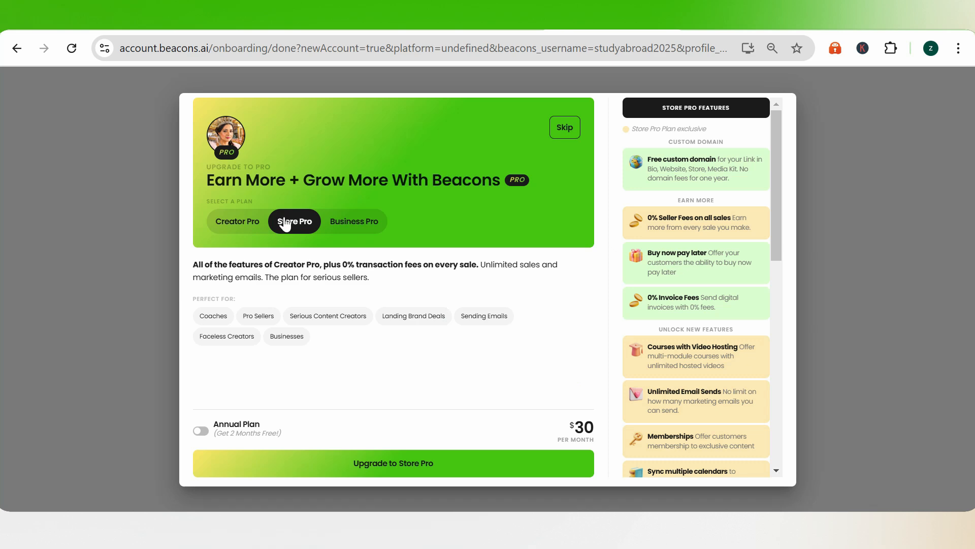
left_click(261, 221)
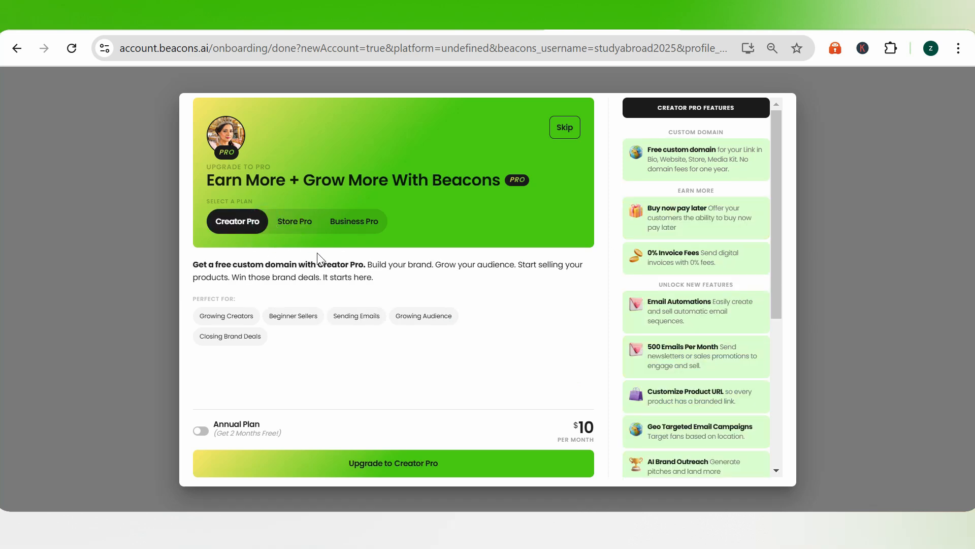
left_click(364, 235)
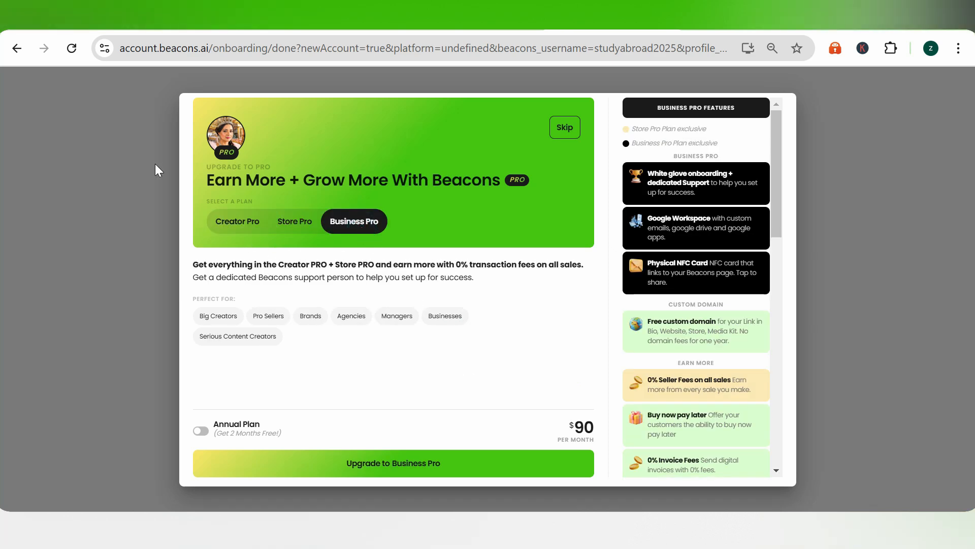
left_click(222, 219)
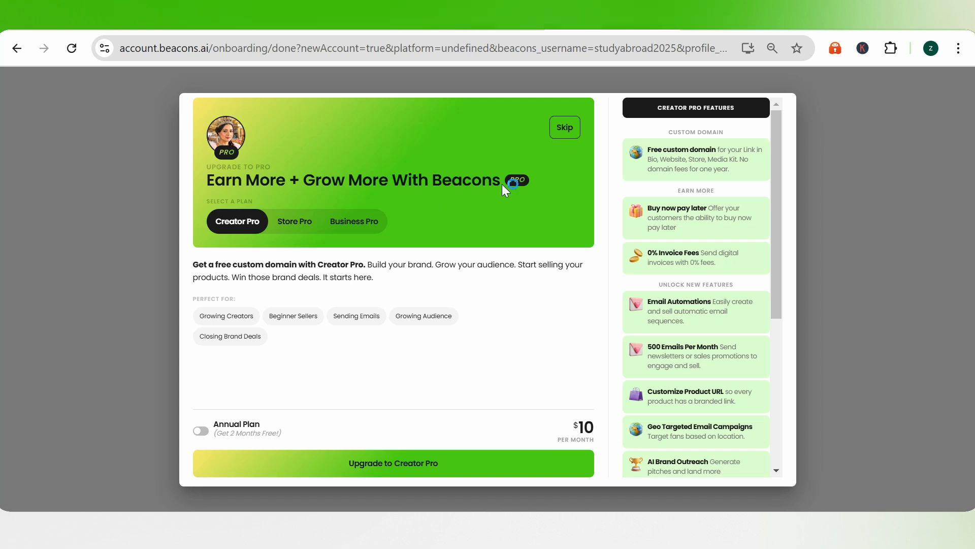
left_click(565, 129)
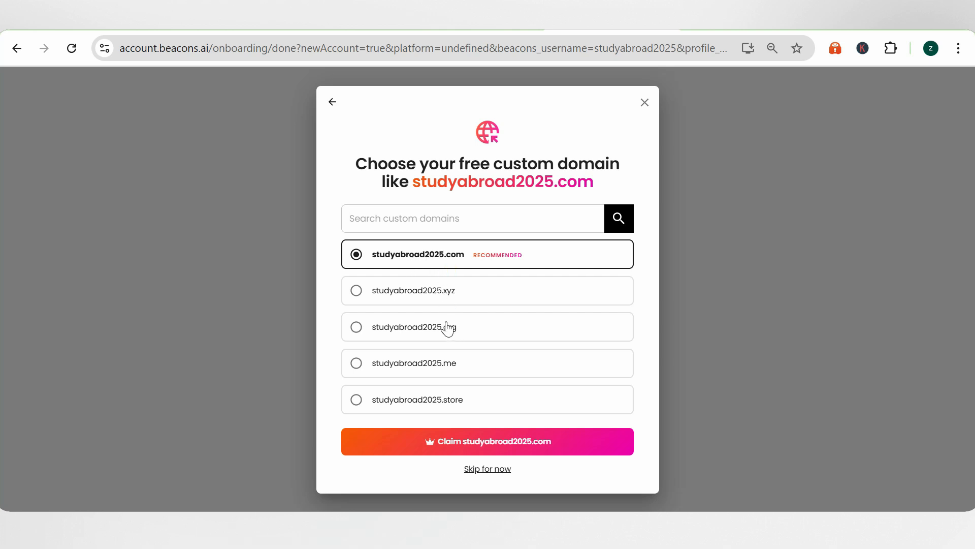
left_click(487, 469)
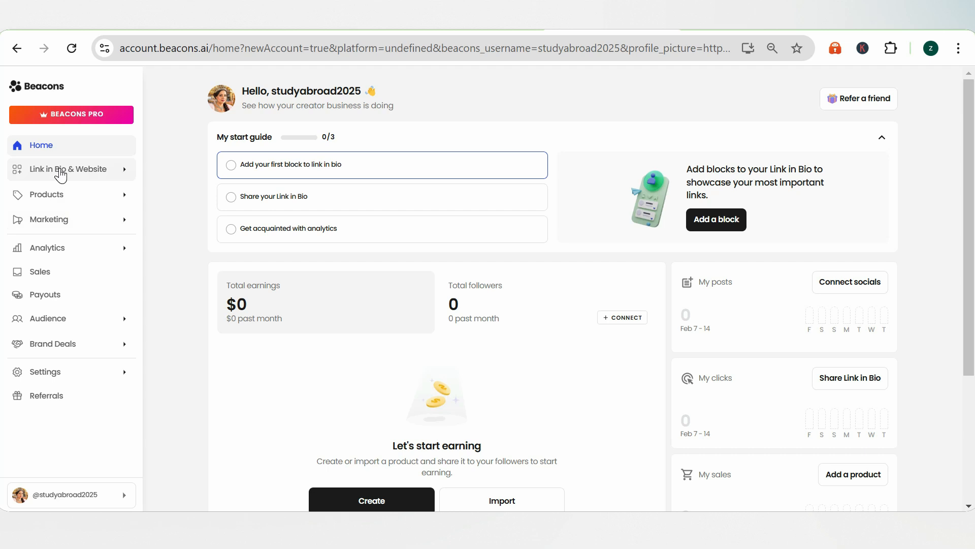
Open the Link in Bio page editor and turn off the display of the Header, Store and Email Signup blocks
left_click(60, 170)
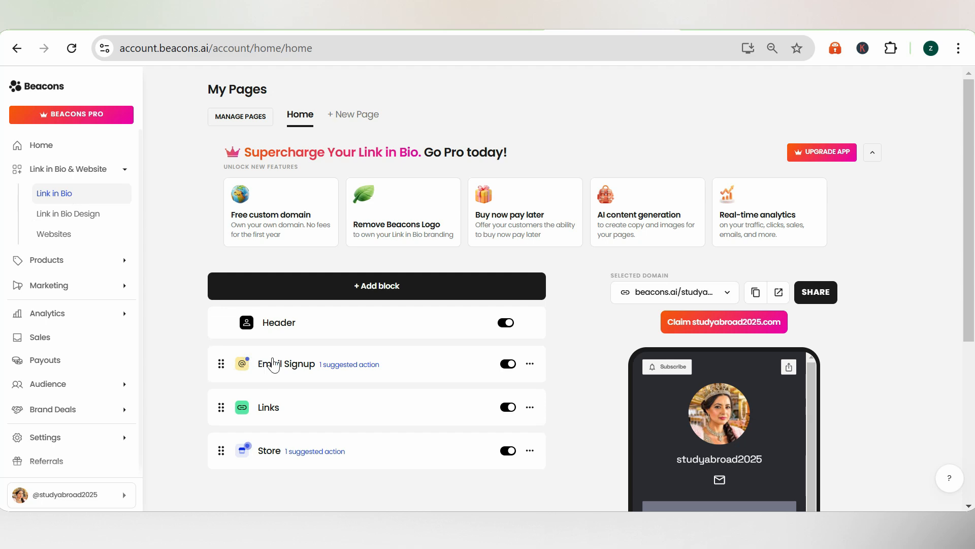
scroll(264, 368, "down", 5)
scroll(305, 371, "up", 4)
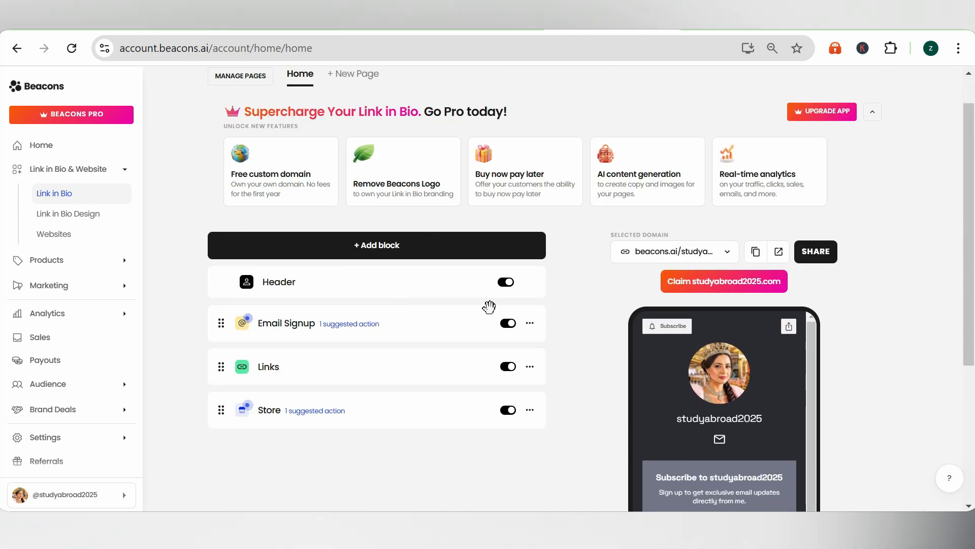
left_click(506, 283)
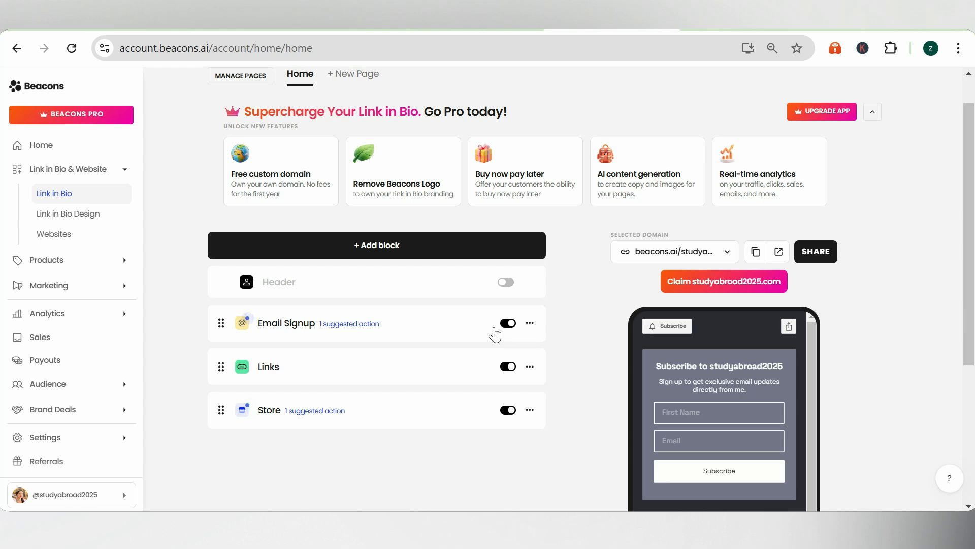
scroll(508, 305, "down", 3)
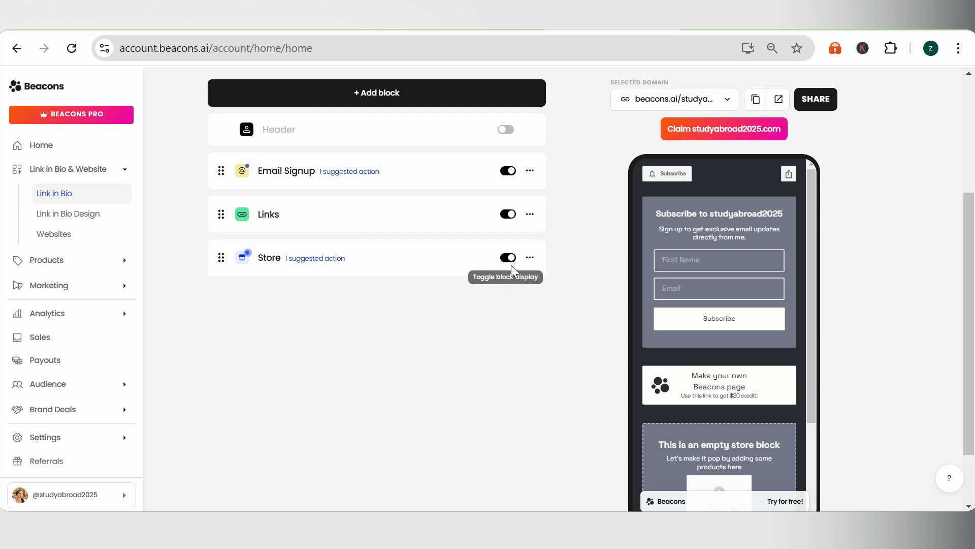
scroll(651, 339, "down", 2)
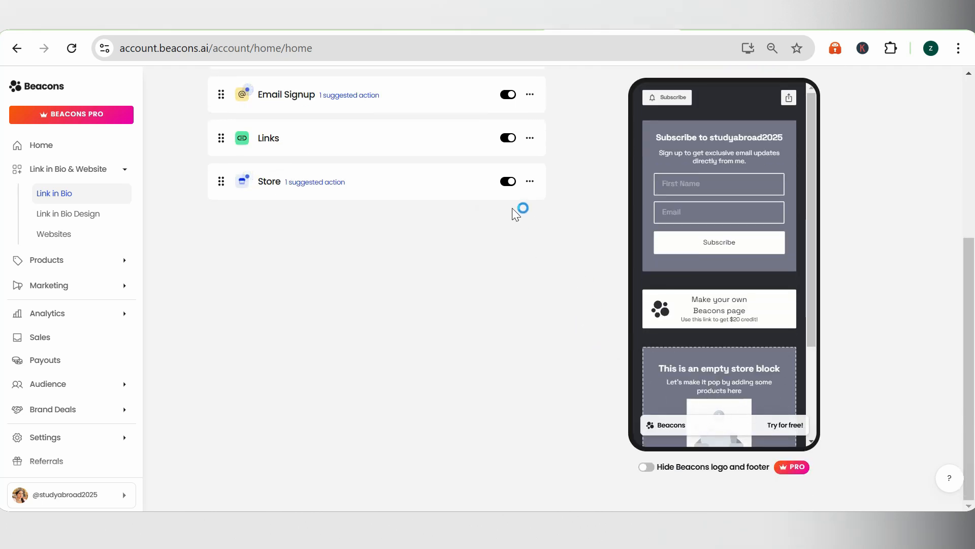
left_click(508, 182)
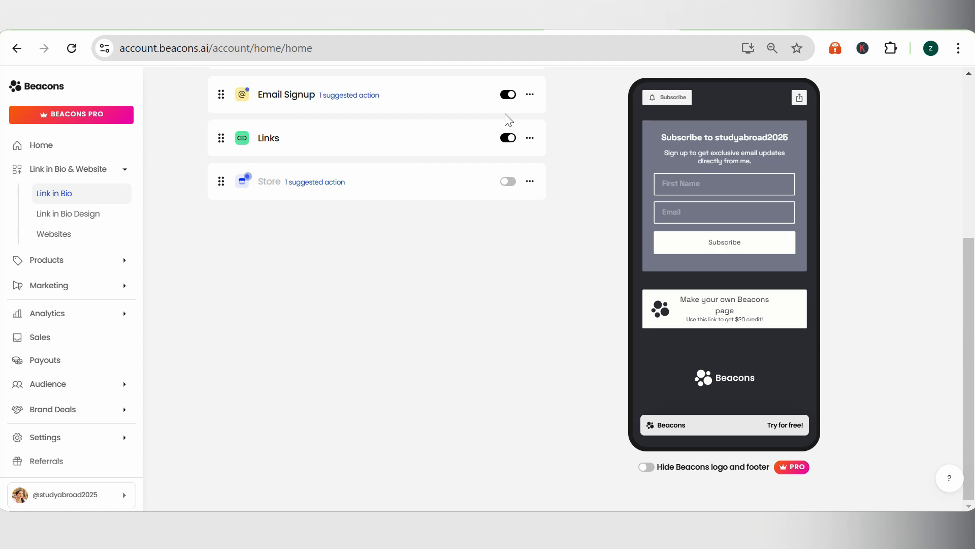
scroll(494, 128, "up", 5)
scroll(534, 228, "down", 2)
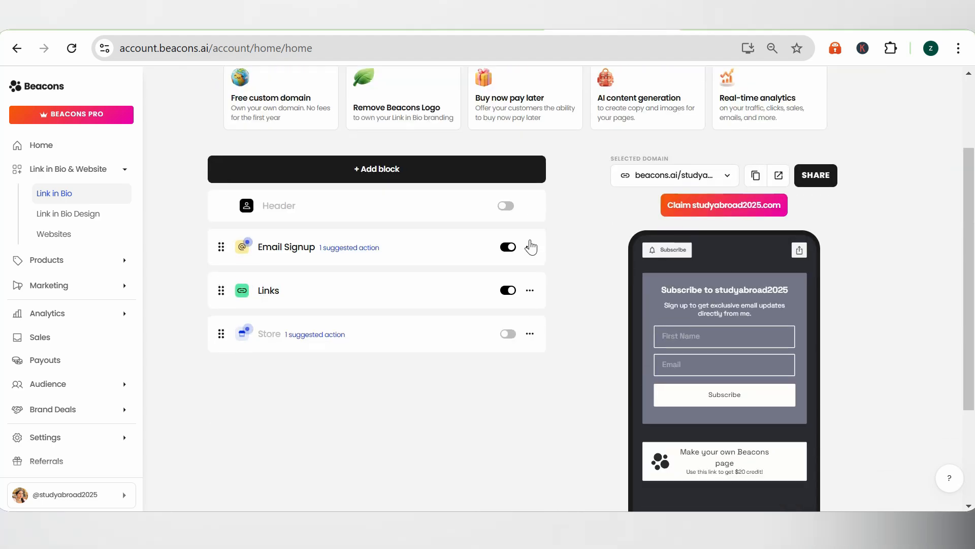
left_click(508, 247)
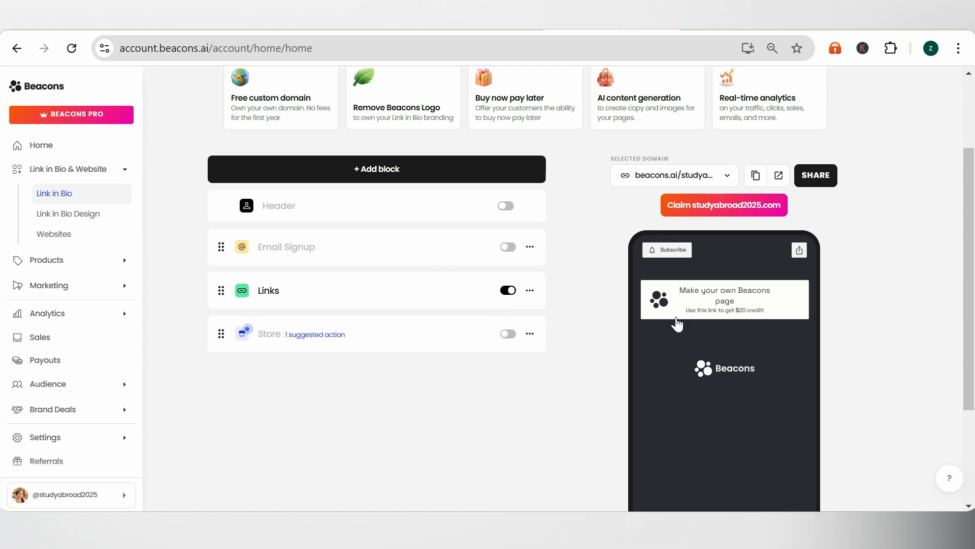
Open the Links block and clear the title, subtitle and URL of the default Beacons link
left_click(321, 288)
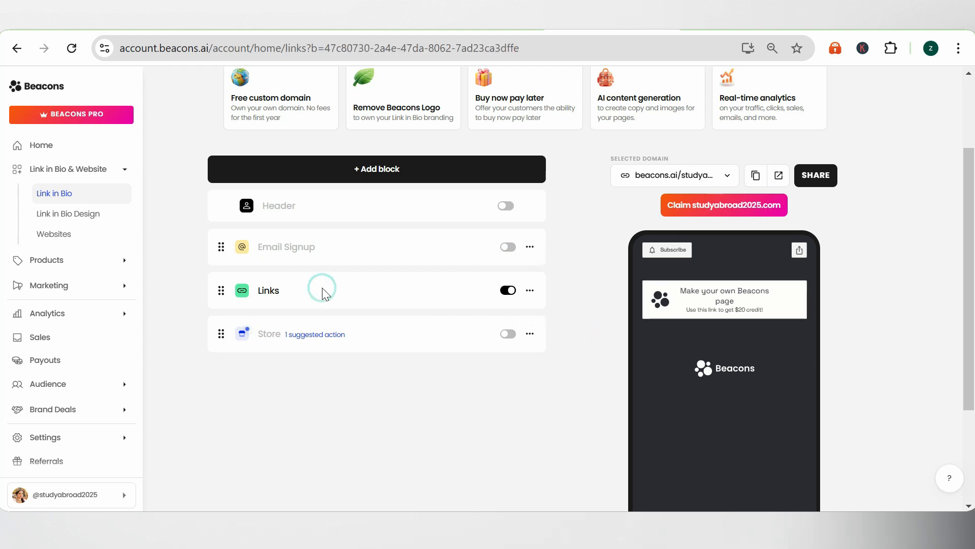
left_click(395, 302)
key("ctrl+a")
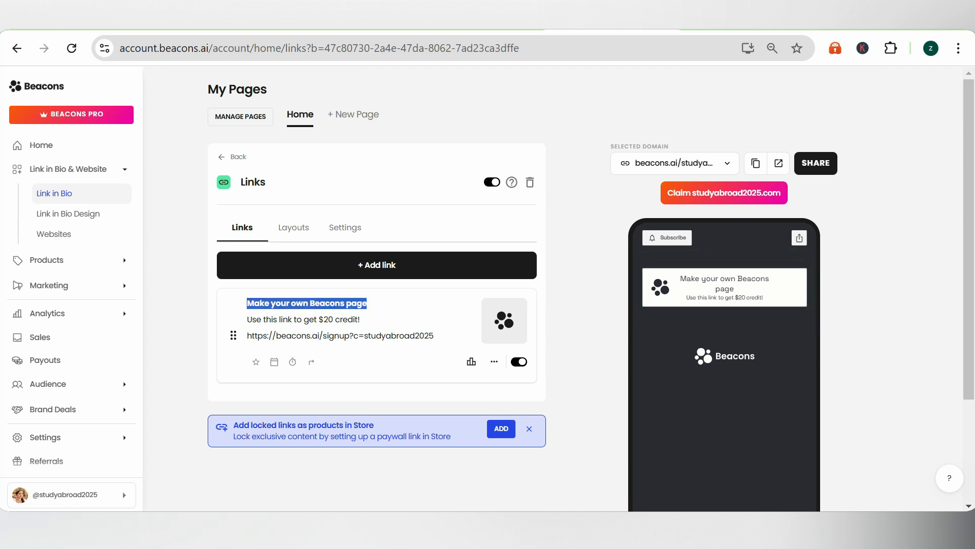
key("BackSpace")
key("ctrl+a")
key("BackSpace")
left_click(316, 330)
key("ctrl+a")
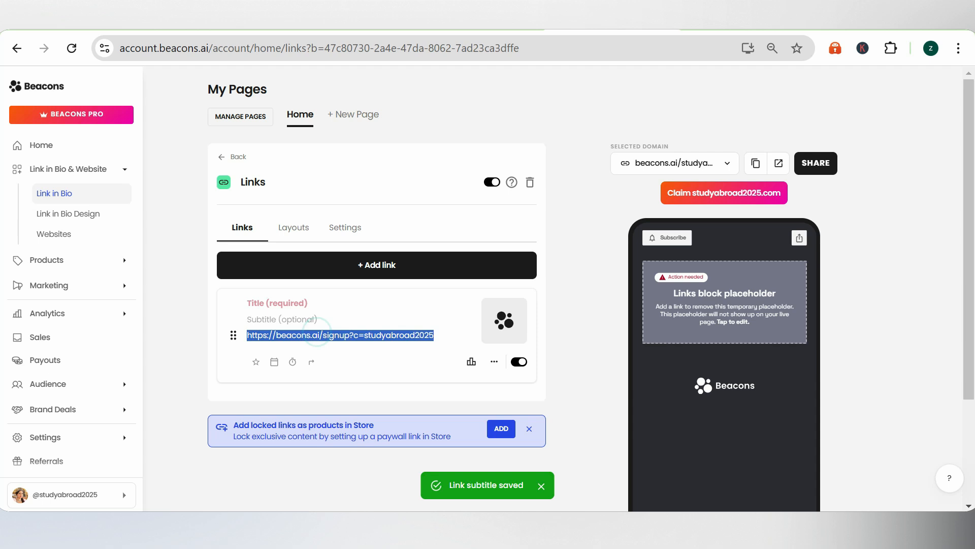
key("BackSpace")
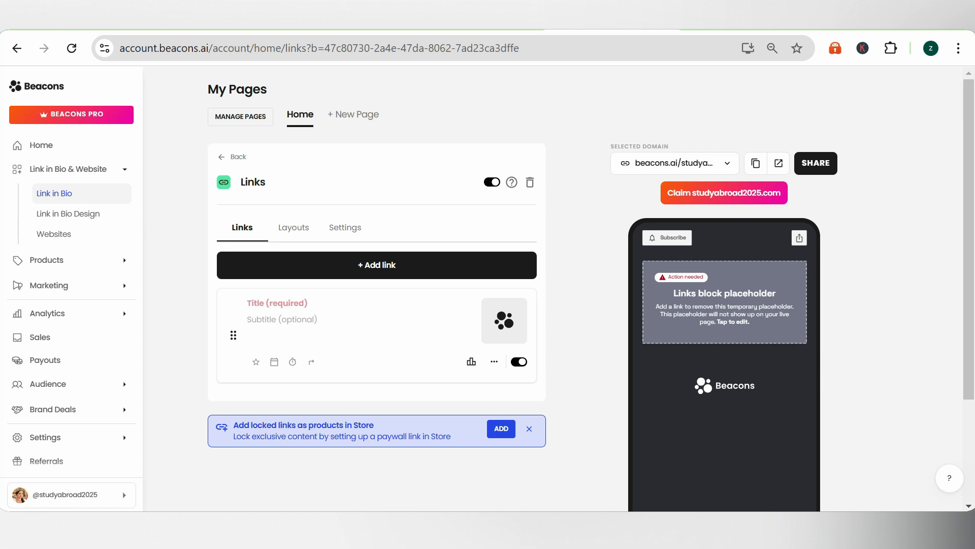
Replace the link's thumbnail with the PG logo image from the Downloads folder and accept the proposed crop
left_click(321, 305)
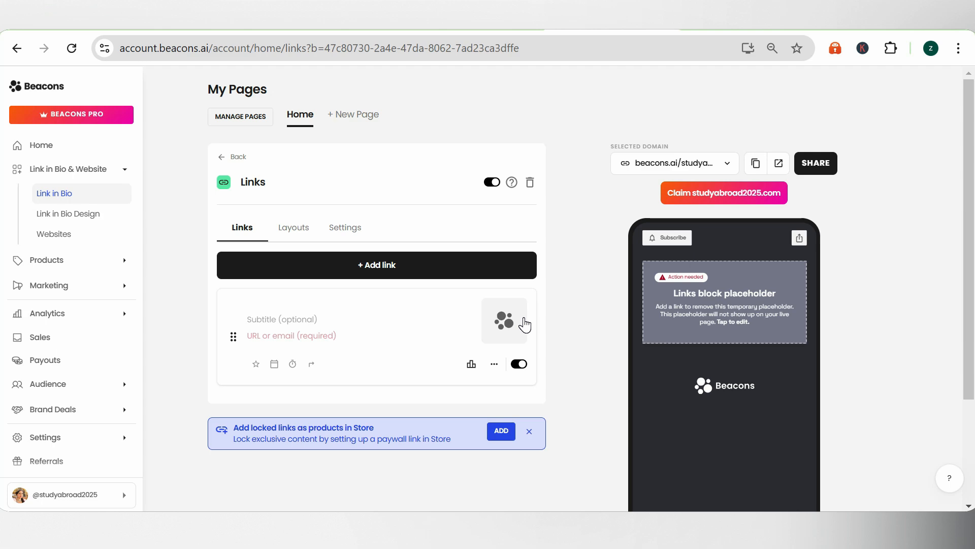
left_click(504, 323)
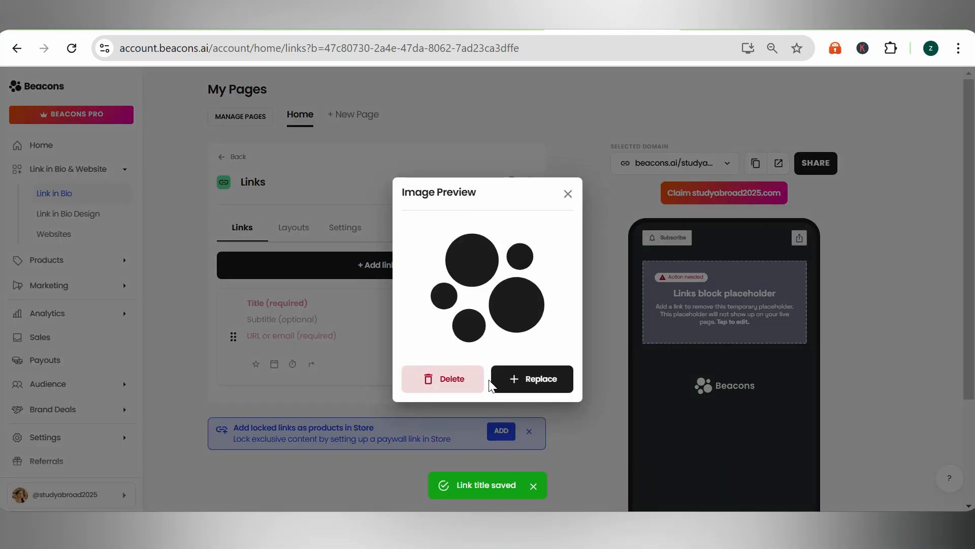
left_click(514, 385)
left_click(518, 176)
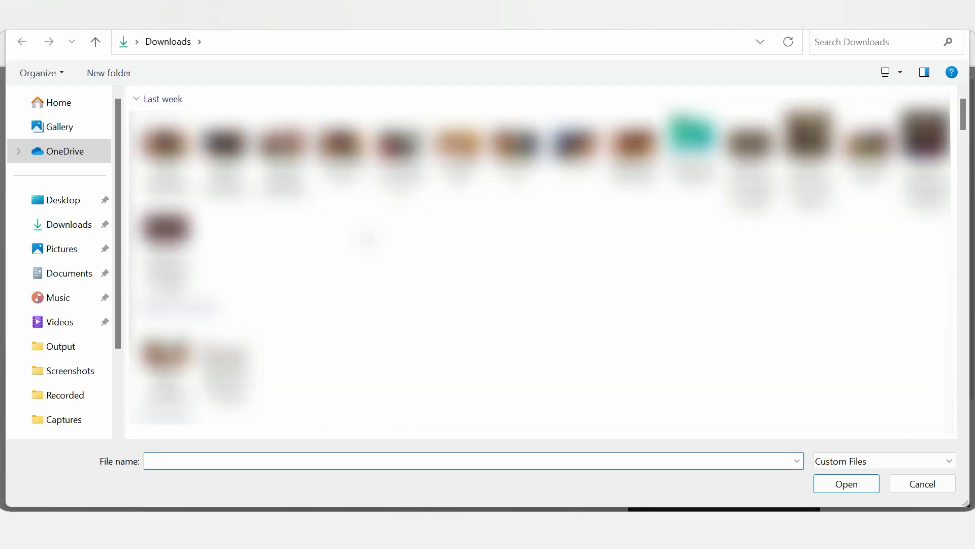
double_click(926, 152)
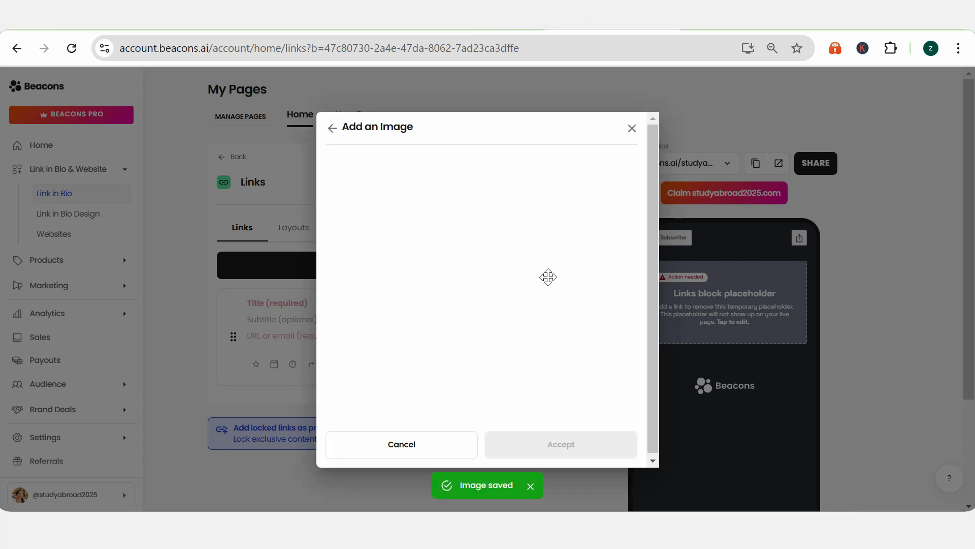
left_click(574, 440)
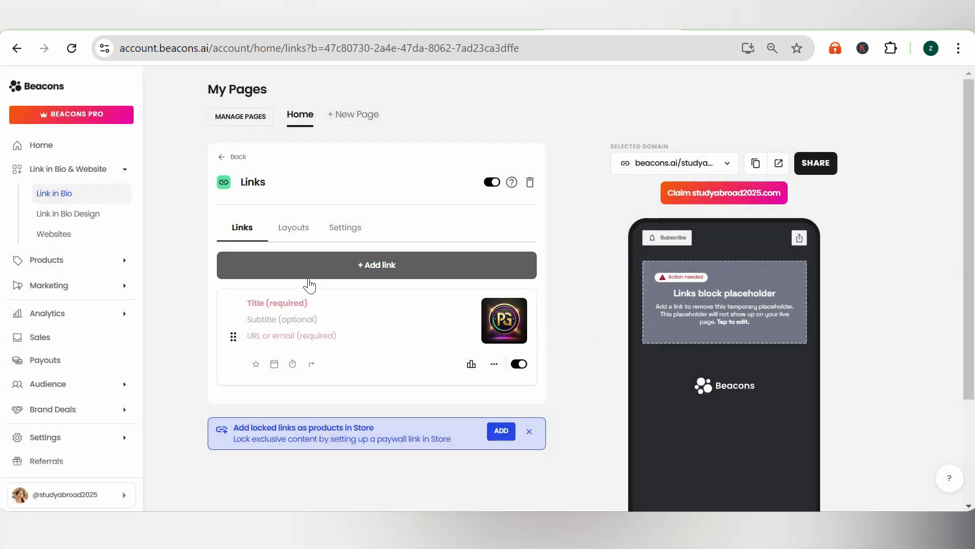
Title the link STUDY ABROAD FOR FREE
left_click(281, 307)
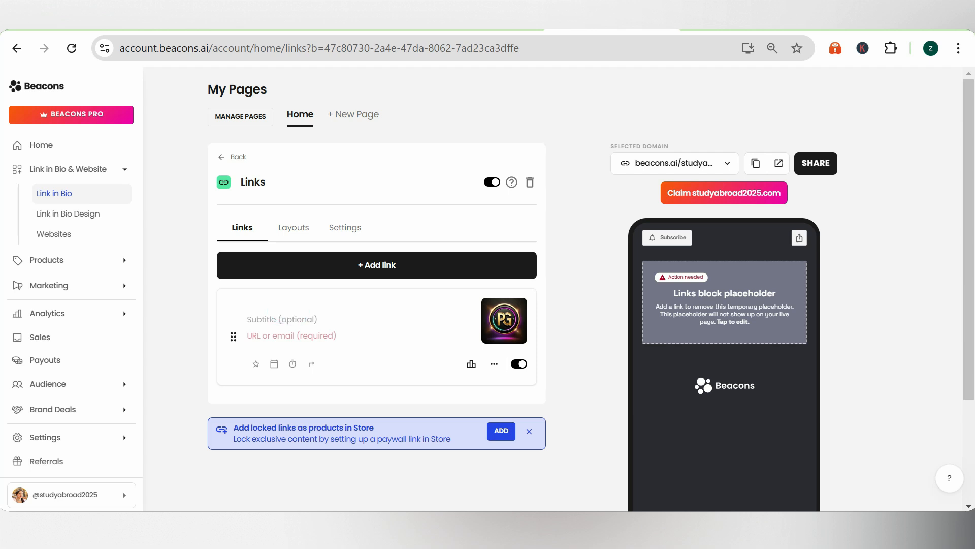
type("STUD")
type("Y ABROA")
type("D FP")
type("R FREE")
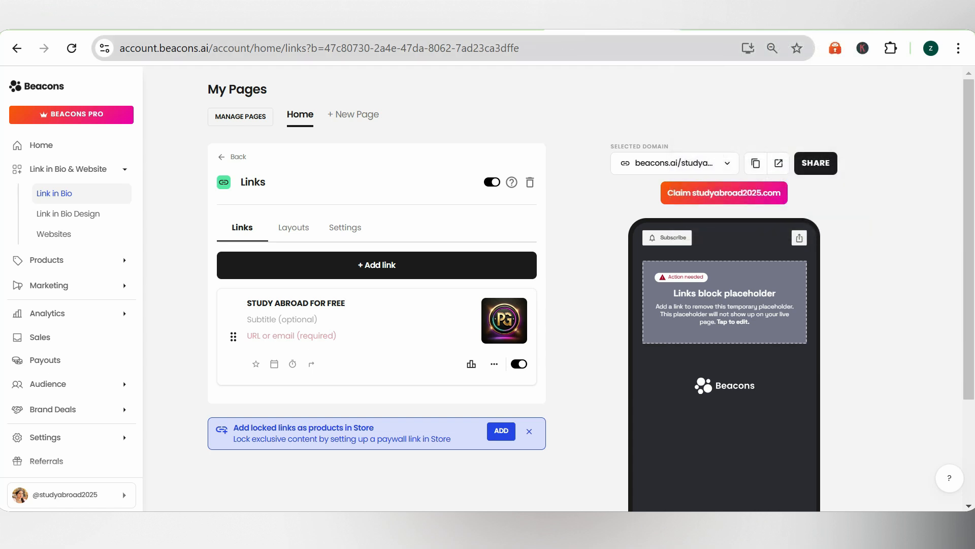
Copy the rapidtags.io/generator address from its browser tab and save it as the link's URL in Beacons
left_click(487, 30)
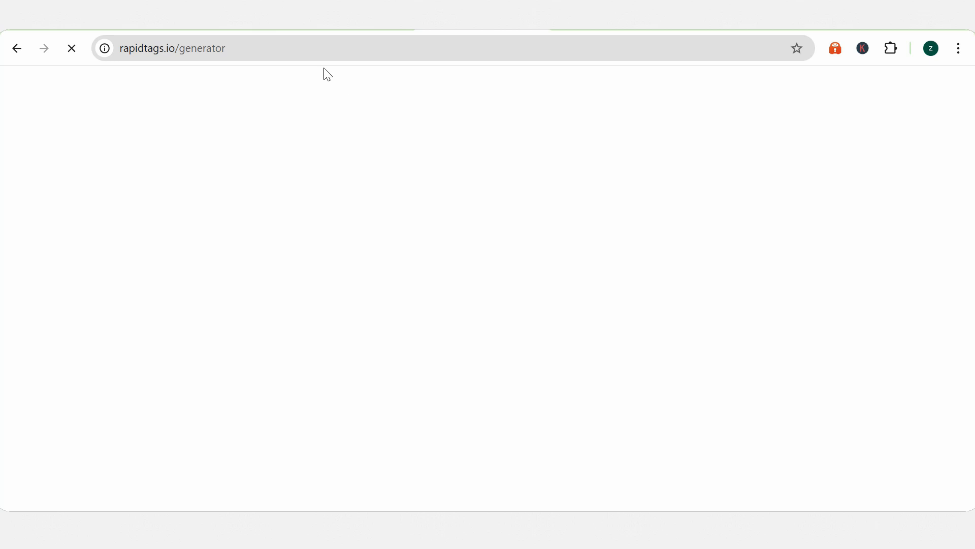
left_click(316, 48)
key("ctrl+c")
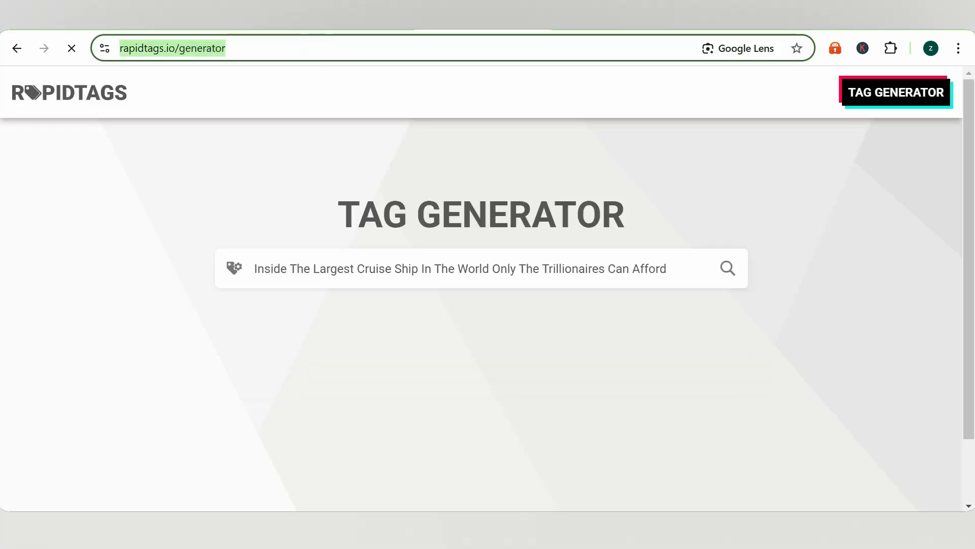
left_click(612, 30)
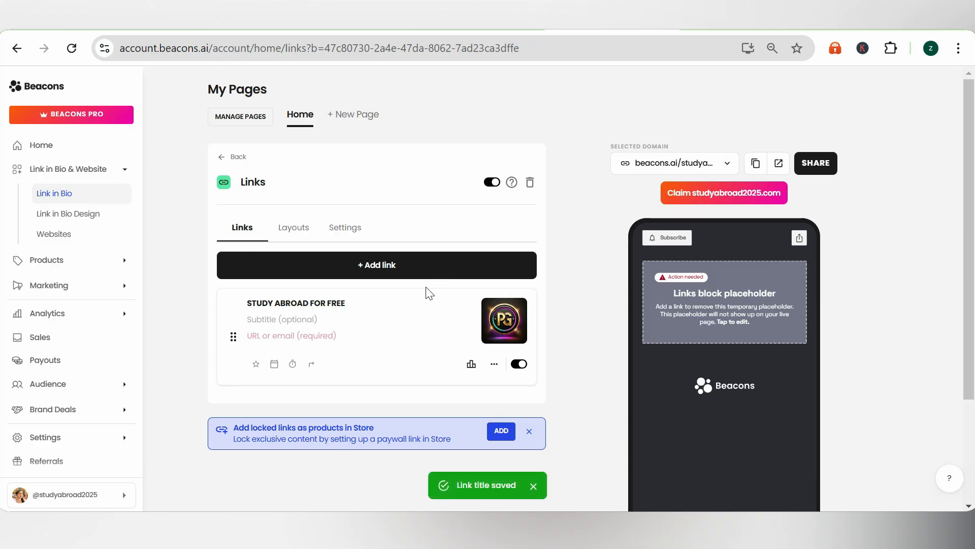
left_click(331, 340)
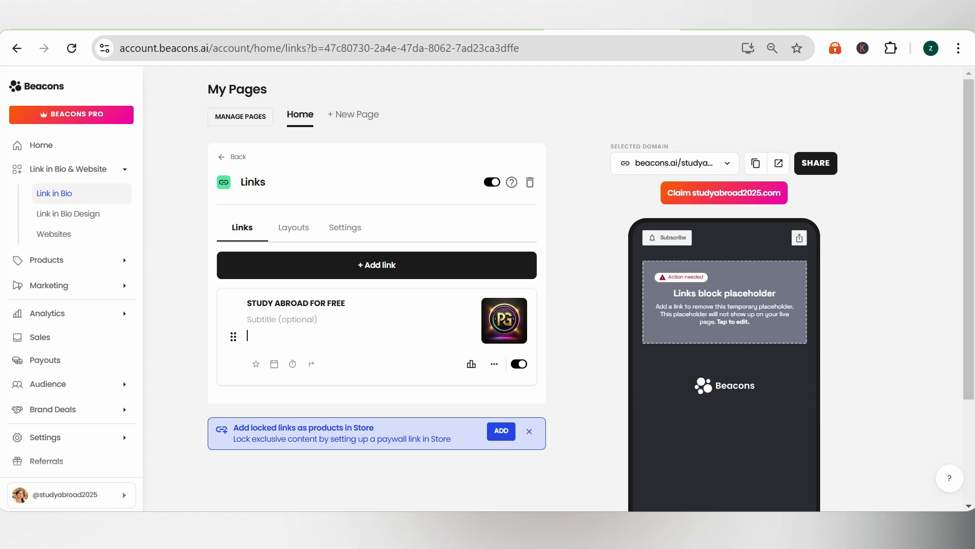
key("ctrl+v")
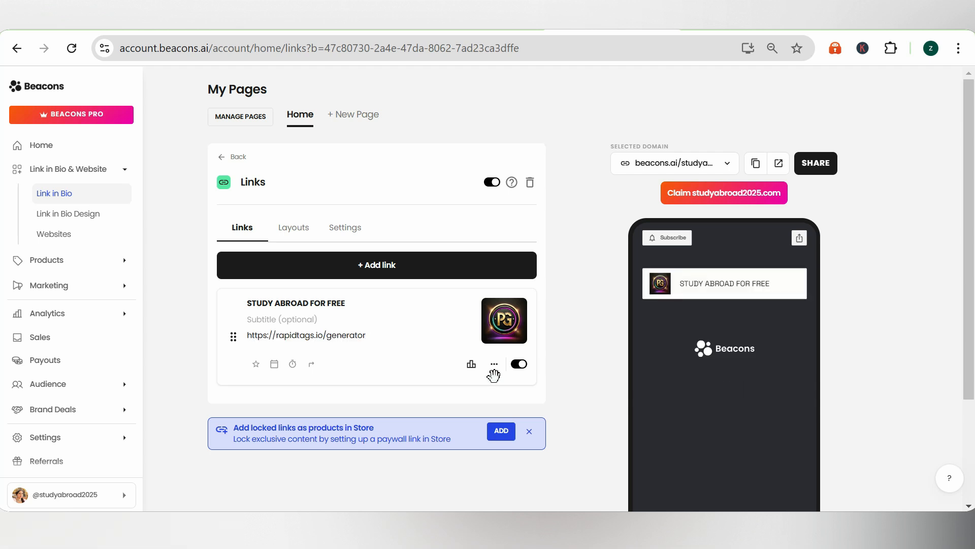
left_click(604, 376)
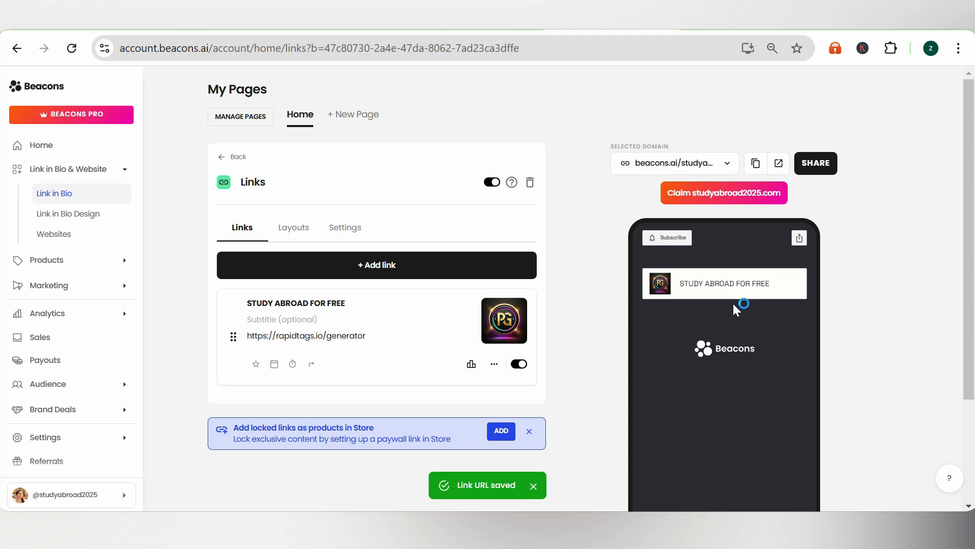
scroll(485, 392, "down", 3)
scroll(394, 254, "up", 1)
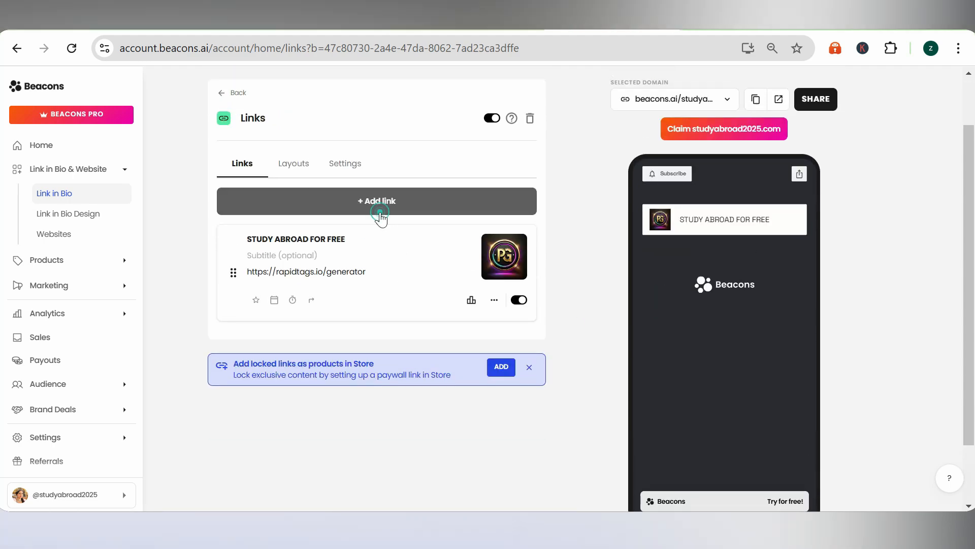
left_click(380, 213)
scroll(309, 287, "up", 1)
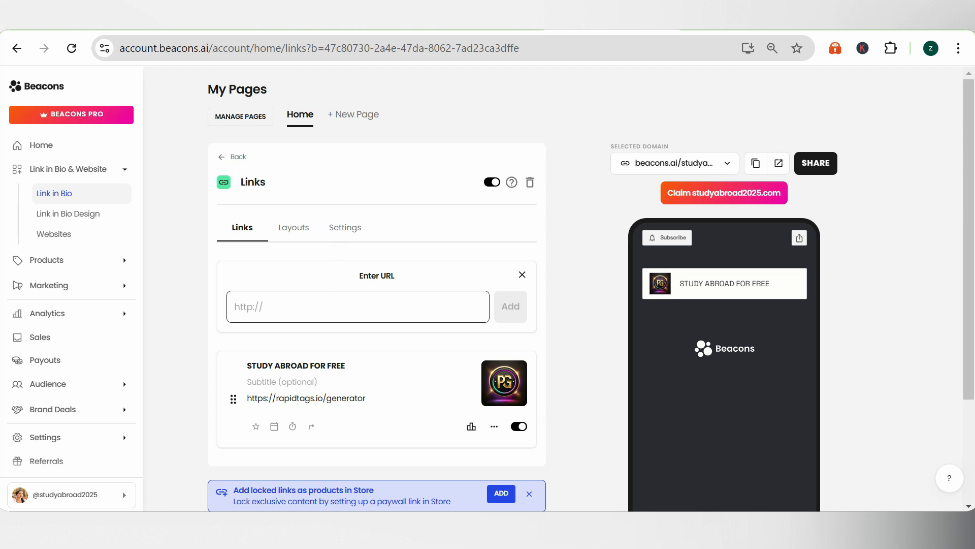
key("ctrl+v")
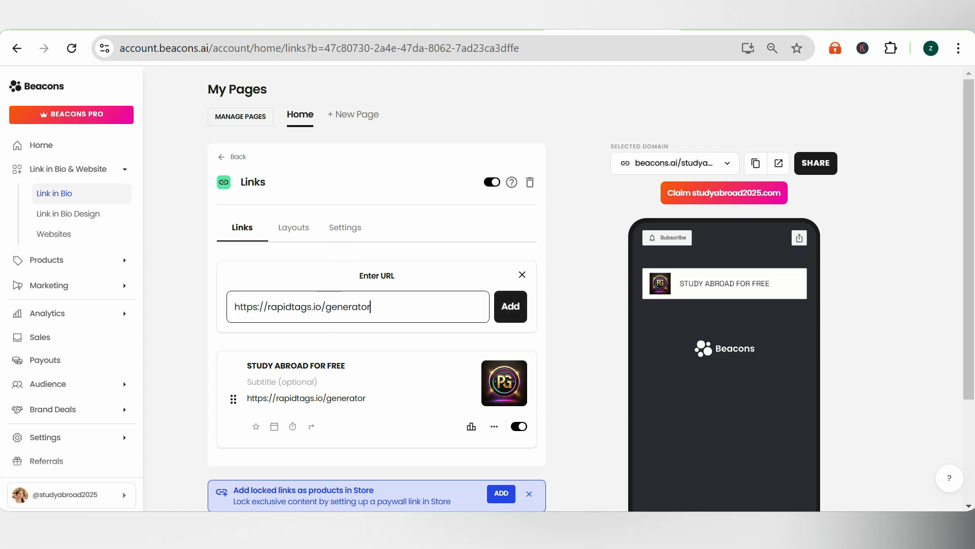
left_click(504, 316)
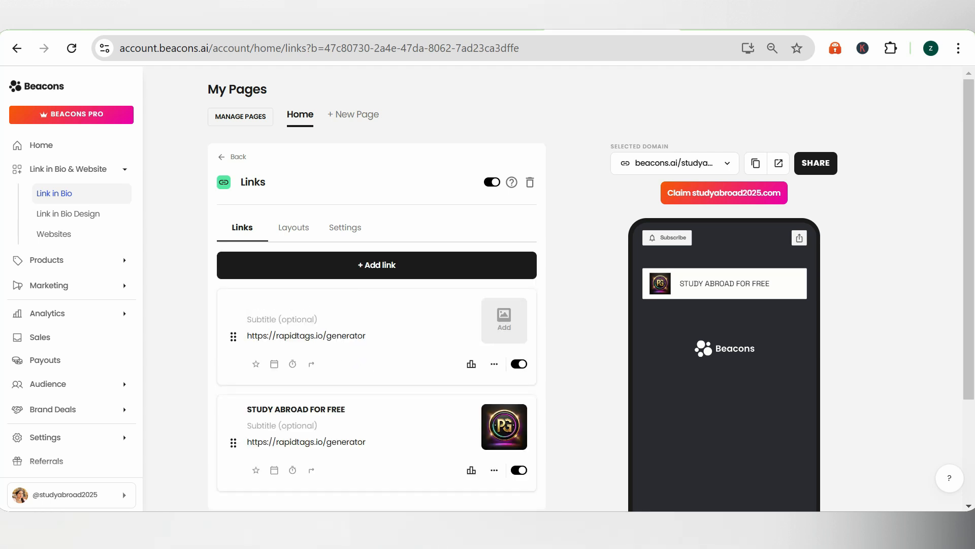
Title the new link WORK IN CANADA FOR $15/Hr
type("WORK")
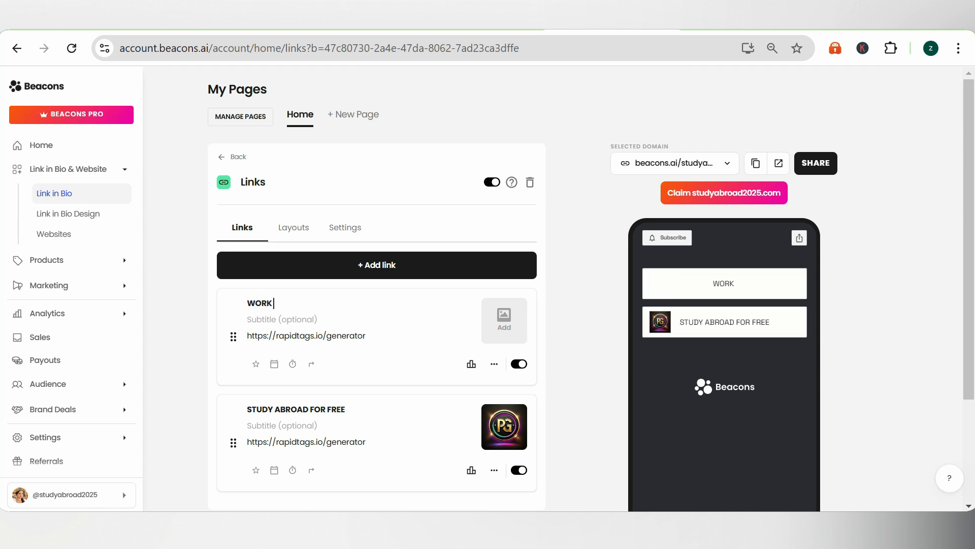
type(" IN CANADA FOR 3")
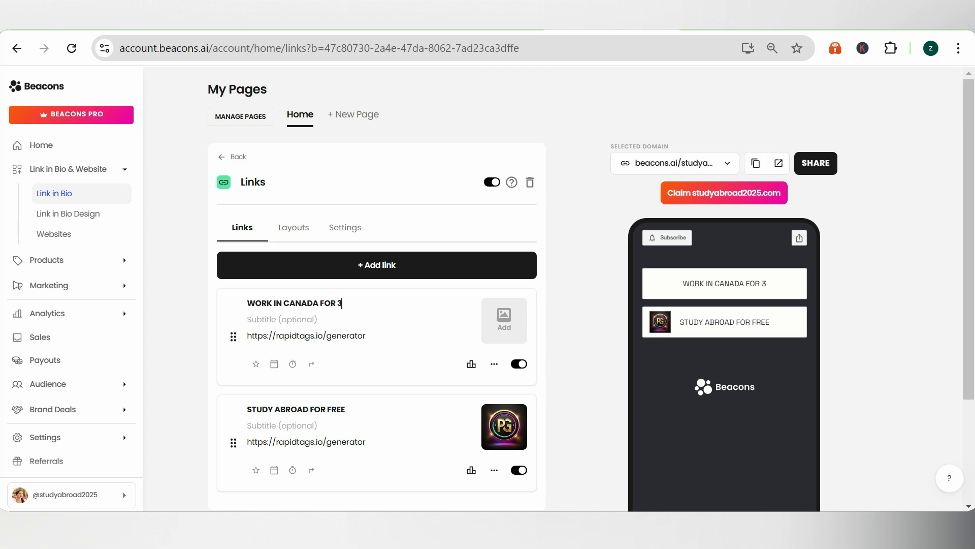
key("BackSpace")
type("$15")
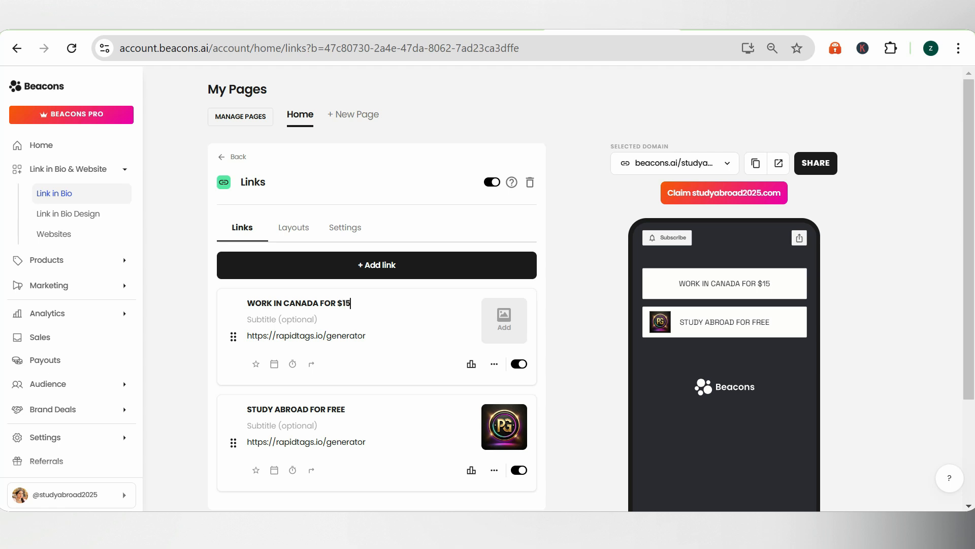
type("/Hr")
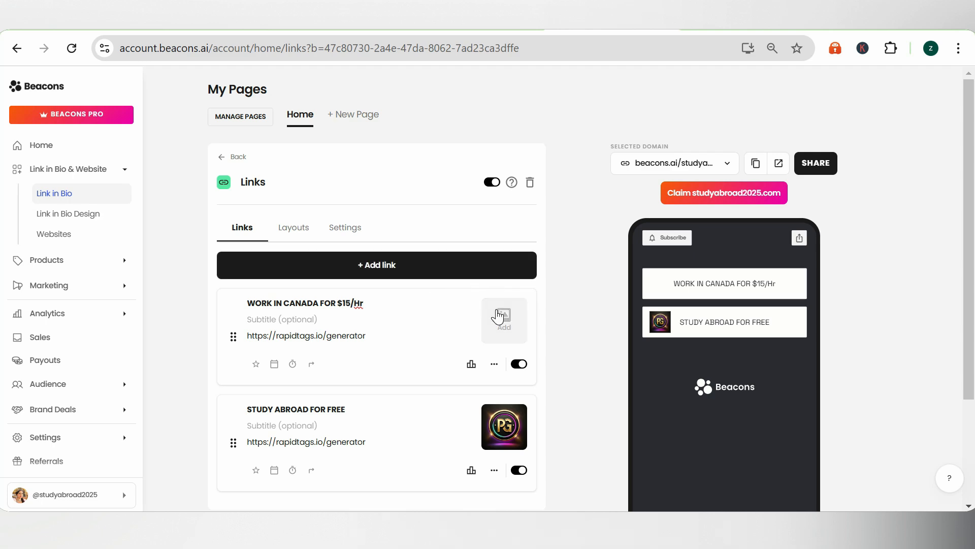
Upload the GLAMSPHERE banner image from the Downloads folder as the WORK IN CANADA link's thumbnail and accept the proposed crop
left_click(499, 316)
left_click(524, 170)
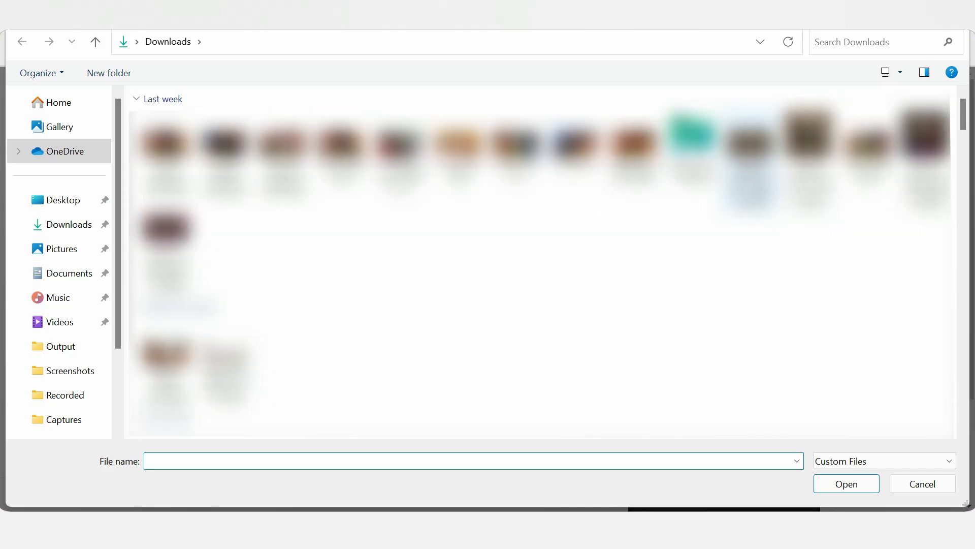
double_click(750, 145)
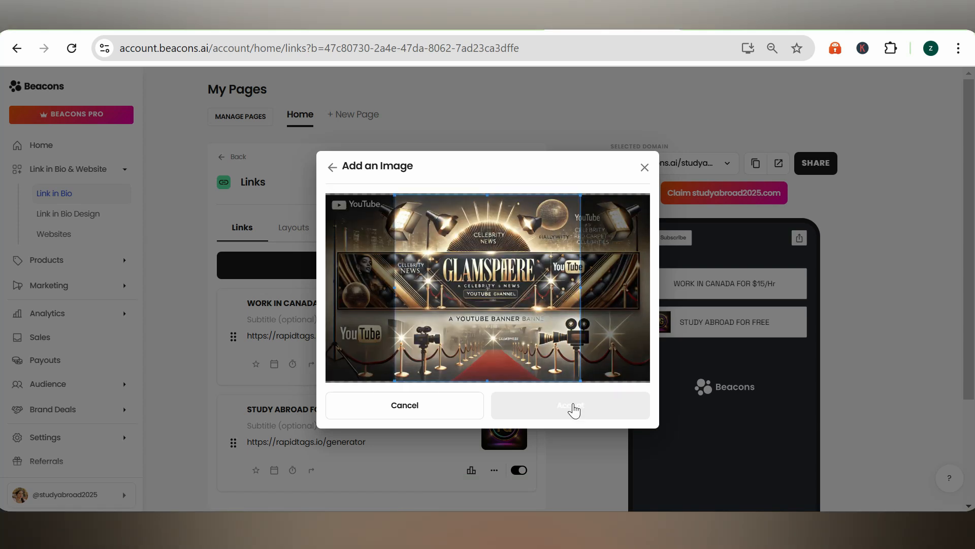
left_click(574, 406)
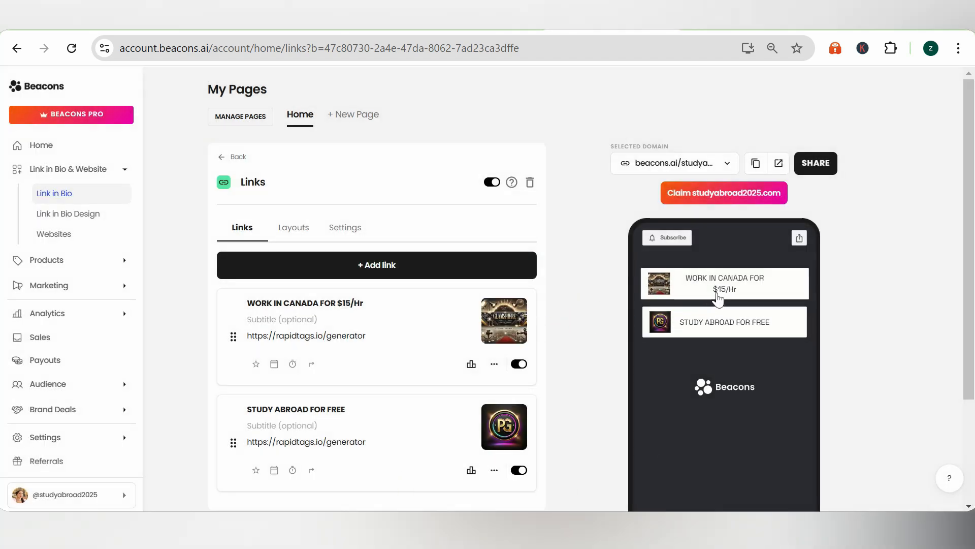
Open a new link entry in the Links block for a third link
left_click(399, 268)
left_click(353, 305)
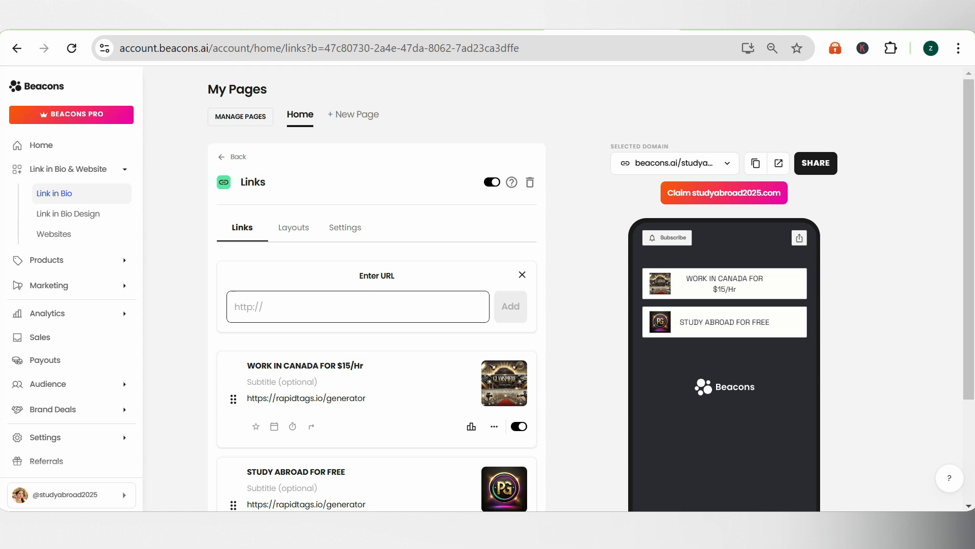
Try to add the third link with MIGRATE TO CANADA FOR FREE entered as its URL
type("migra")
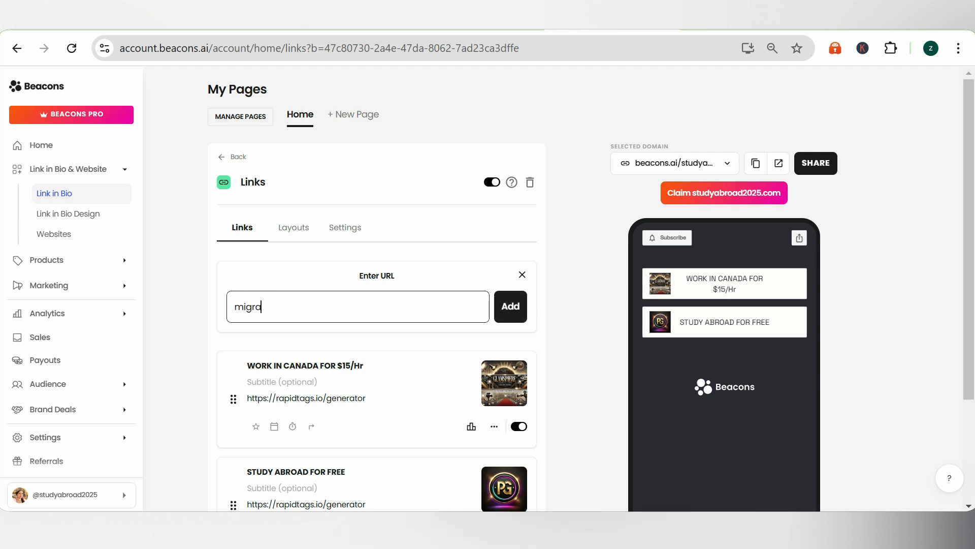
type("yete")
key("BackSpace")
key("BackSpace")
key("BackSpace")
key("BackSpace")
key("BackSpace")
key("BackSpace")
key("BackSpace")
type("M")
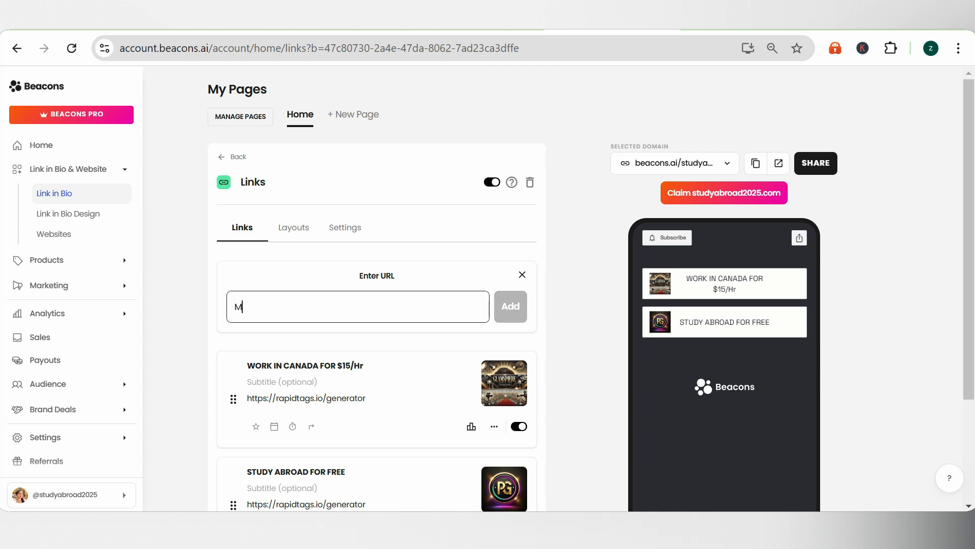
type("iga")
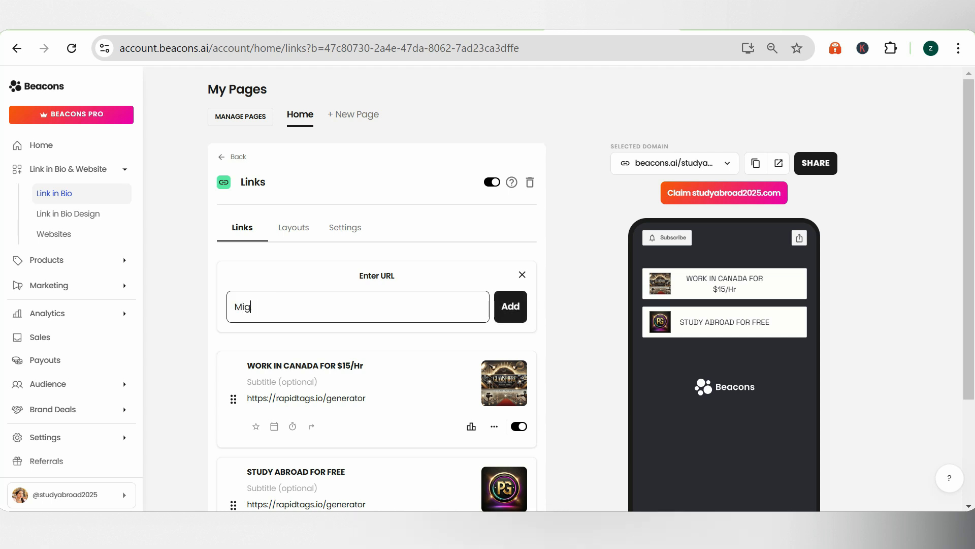
key("BackSpace")
key("BackSpace")
key("BackSpace")
type("Mi")
key("BackSpace")
type("GRATE ")
type("TO CANA")
type("DA FOR")
type(" FRRE")
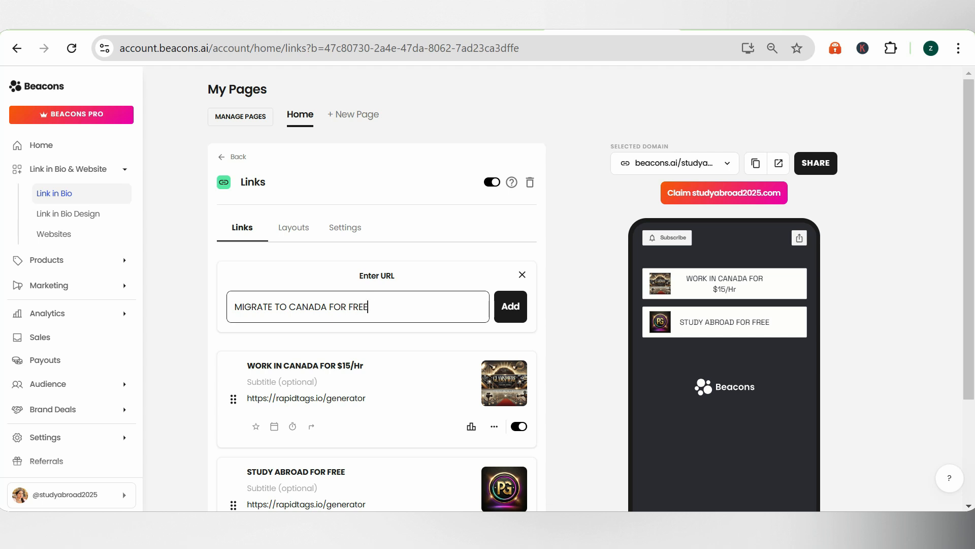
key("ctrl+a")
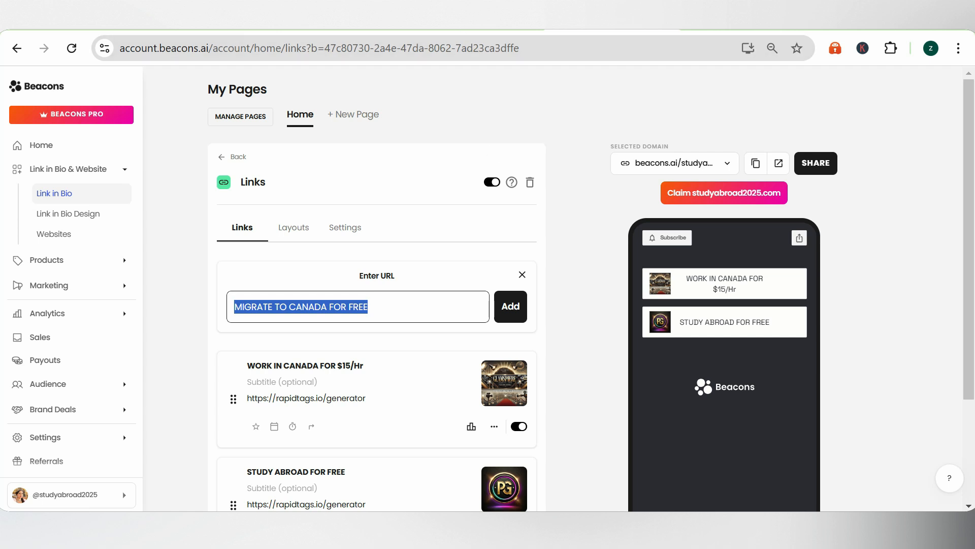
left_click(510, 306)
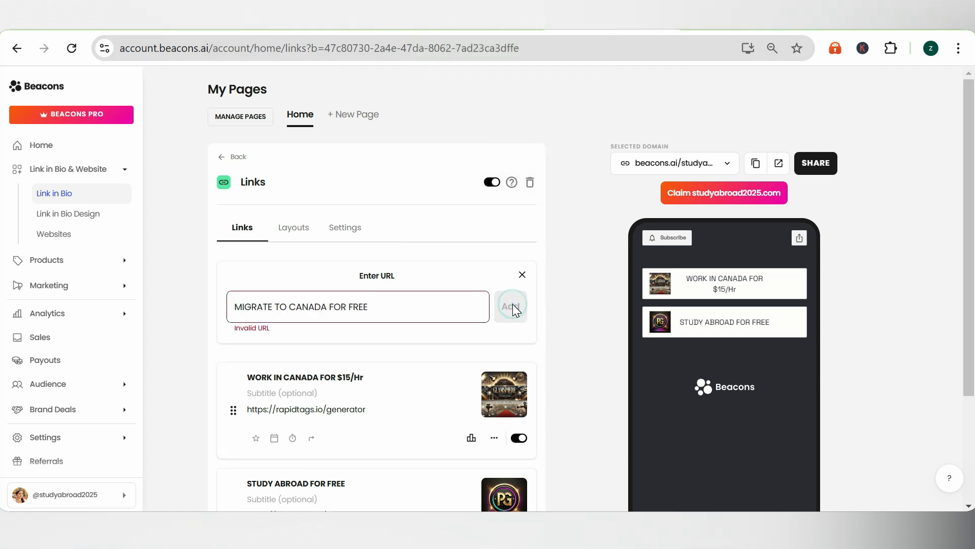
Copy the rapidtags.io/generator address from its browser tab and add the third link in Beacons with it as the URL
left_click(481, 25)
key("ctrl+c")
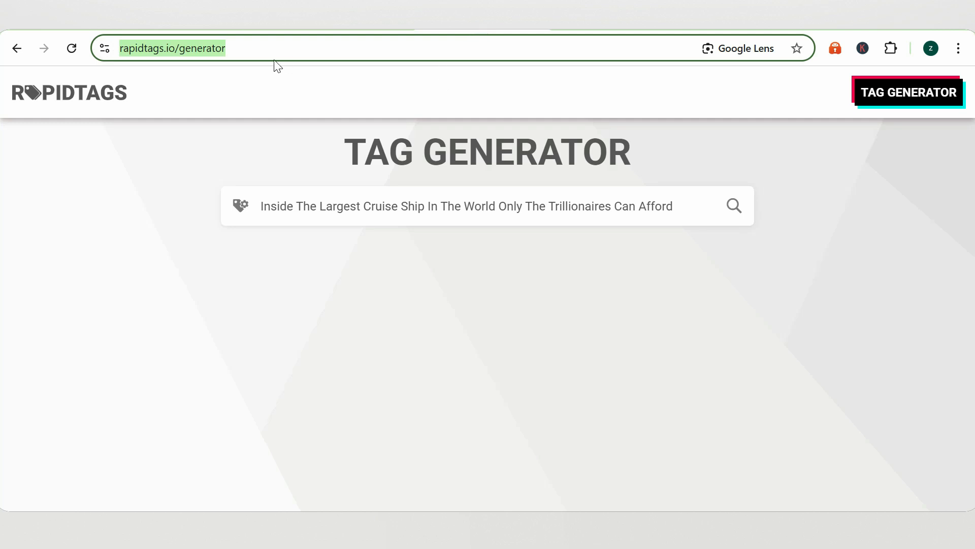
left_click(587, 24)
left_click(334, 310)
key("ctrl+a")
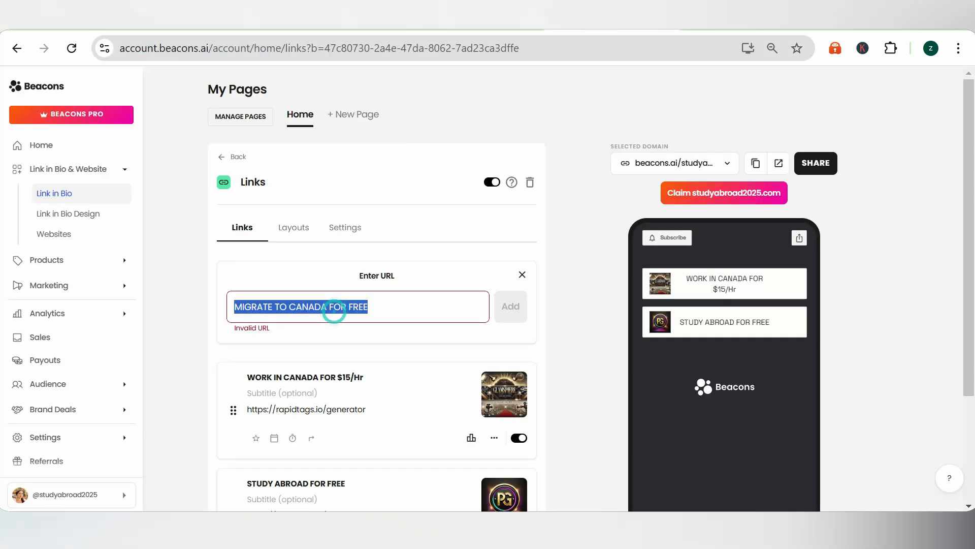
key("ctrl+v")
left_click(510, 306)
Title the third link APPLY FOR FREE VISA
left_click(332, 299)
type("M")
key("BackSpace")
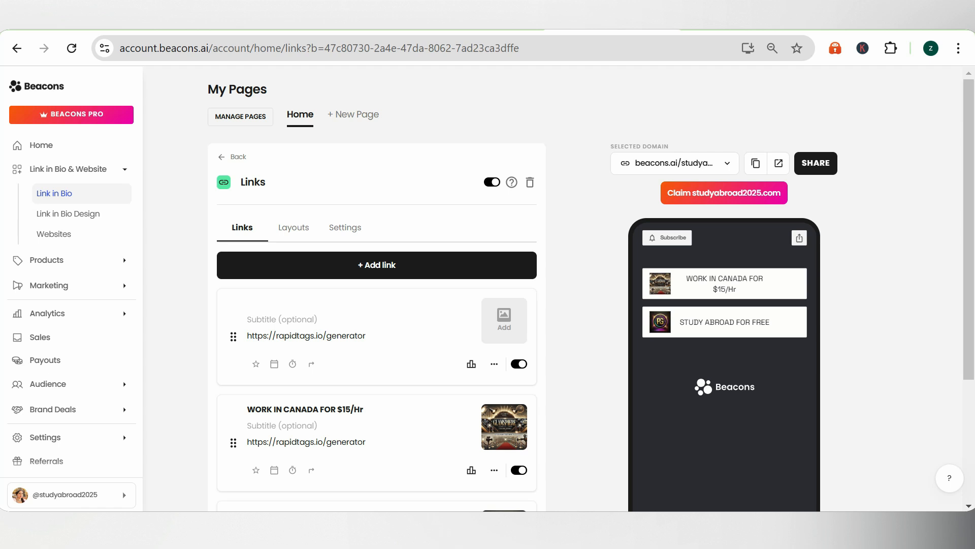
type("APPLY OR")
key("BackSpace")
key("BackSpace")
type("FOR FREE VISA")
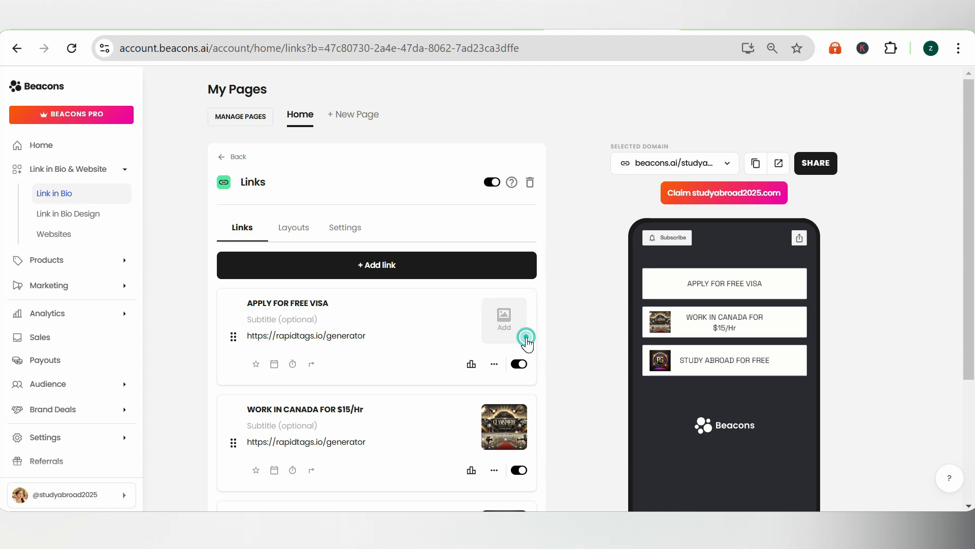
Upload the image showing two people from the Downloads folder as the APPLY FOR FREE VISA link's thumbnail and accept the proposed crop
left_click(521, 335)
left_click(475, 223)
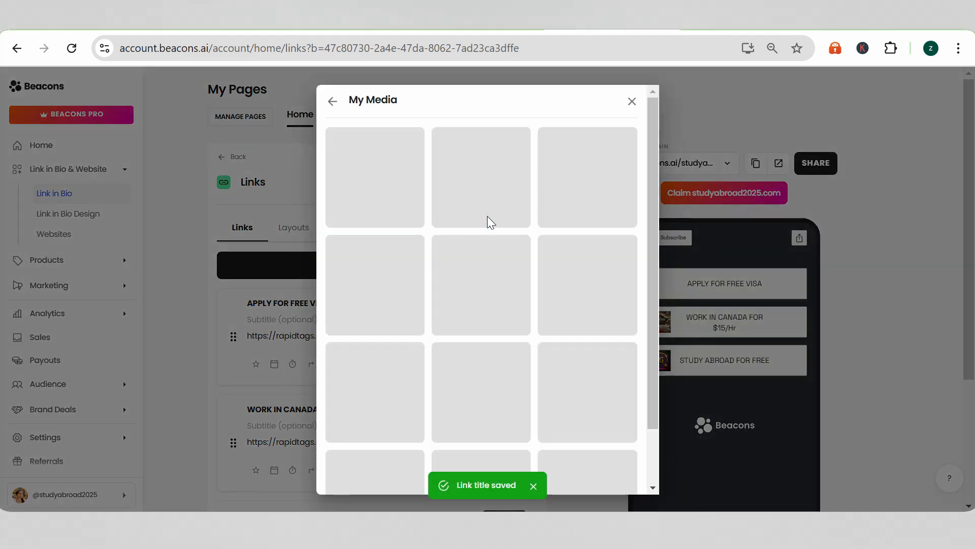
left_click(332, 230)
left_click(409, 178)
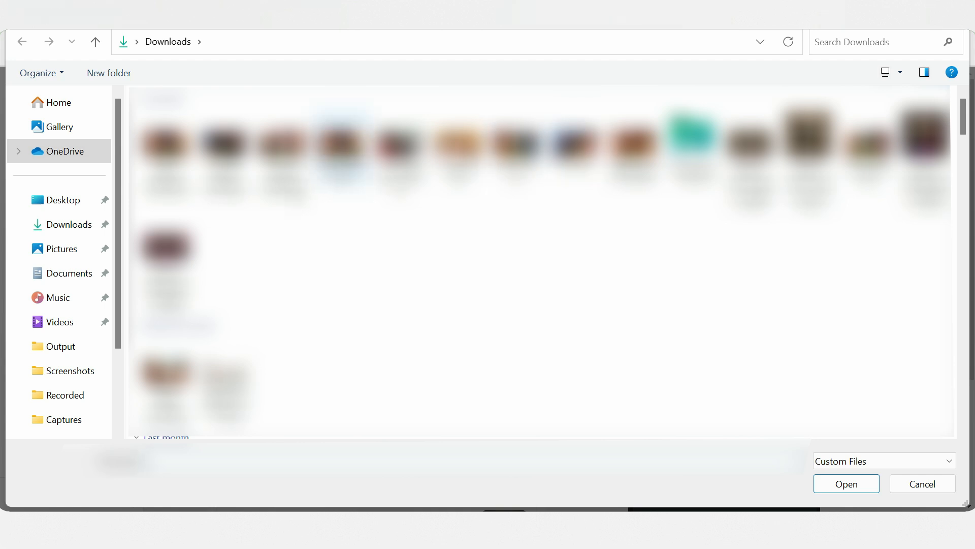
scroll(340, 254, "down", 3)
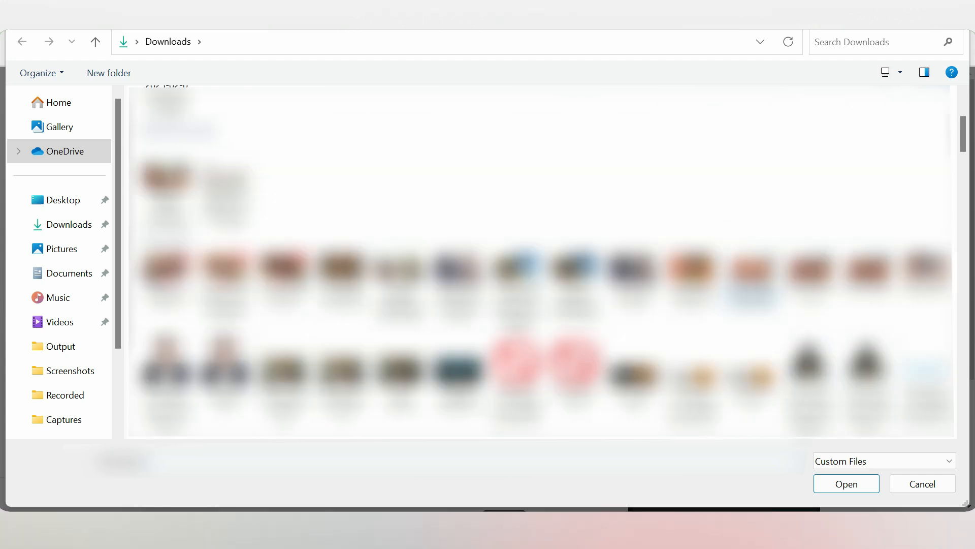
double_click(632, 274)
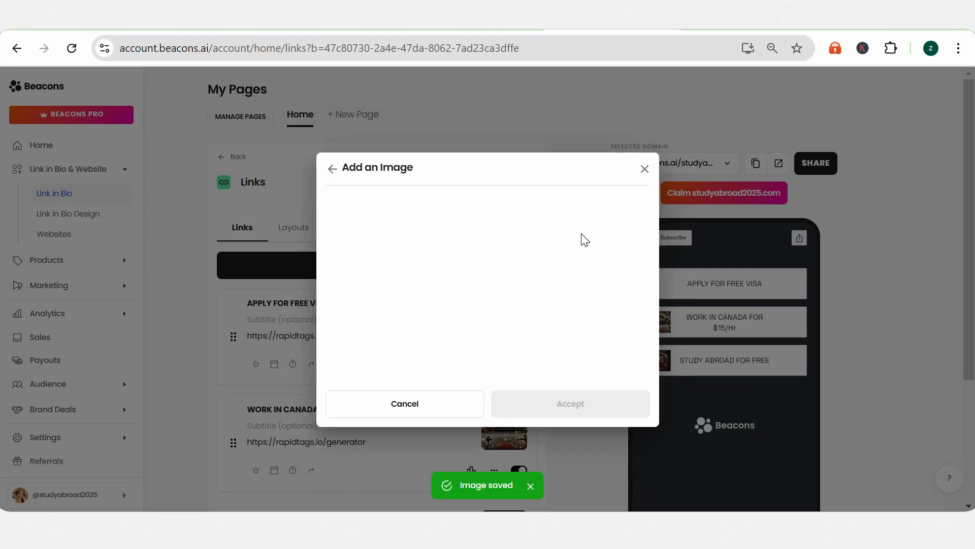
left_click(567, 410)
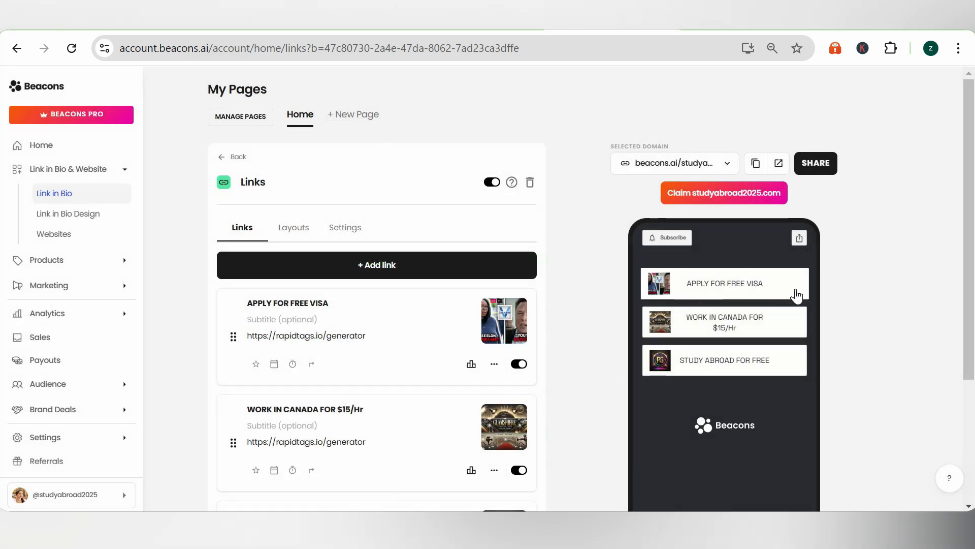
Check the three links in the page preview, copy the page's Beacons link and open the live page
scroll(631, 342, "down", 4)
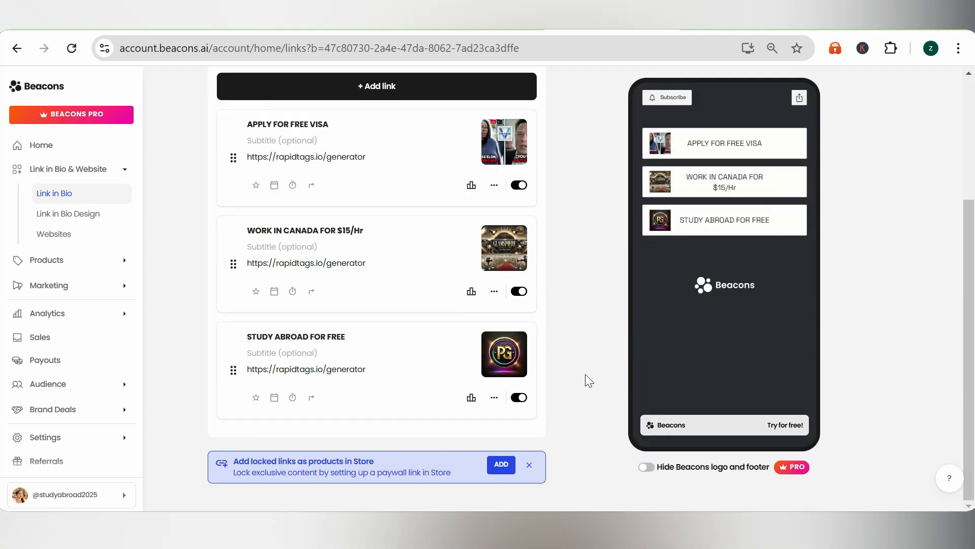
scroll(701, 334, "up", 3)
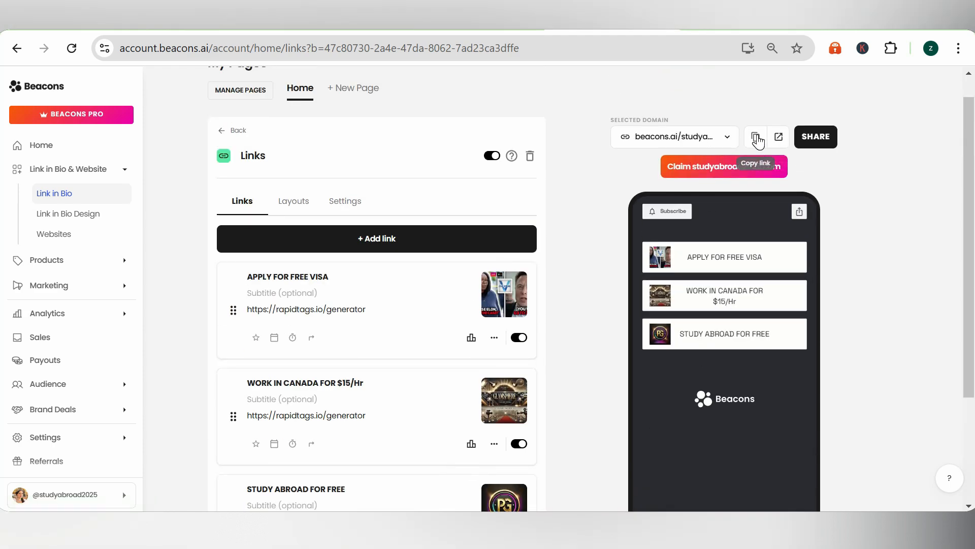
left_click(757, 139)
left_click(778, 138)
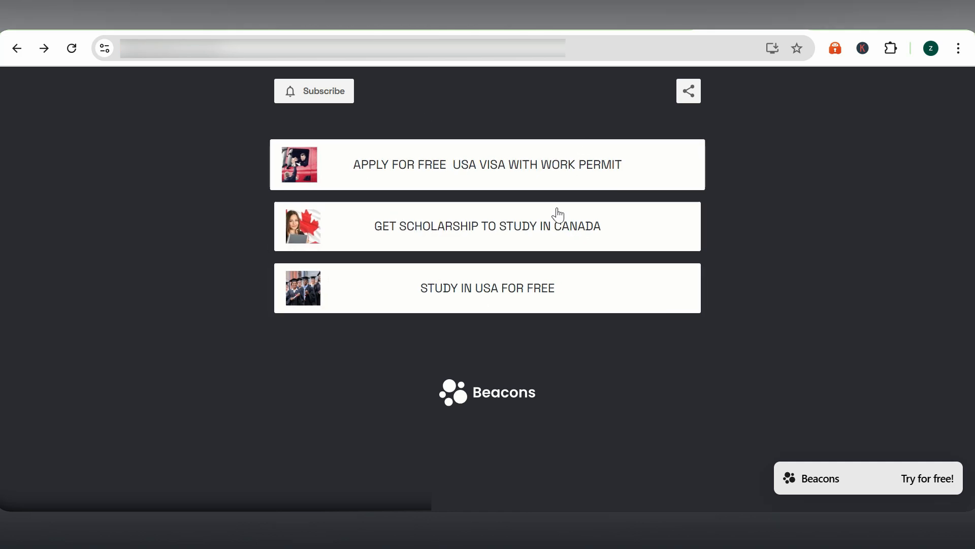
Switch to the live beacons.ai/studyabroad2025 page, test its WORK IN CANADA FOR $15/Hr link and return to the page
left_click(655, 24)
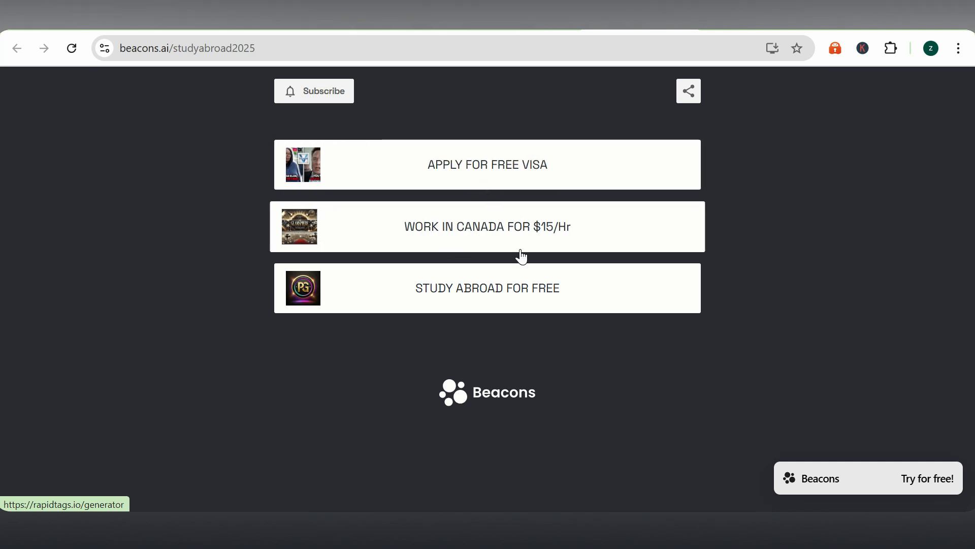
left_click(499, 231)
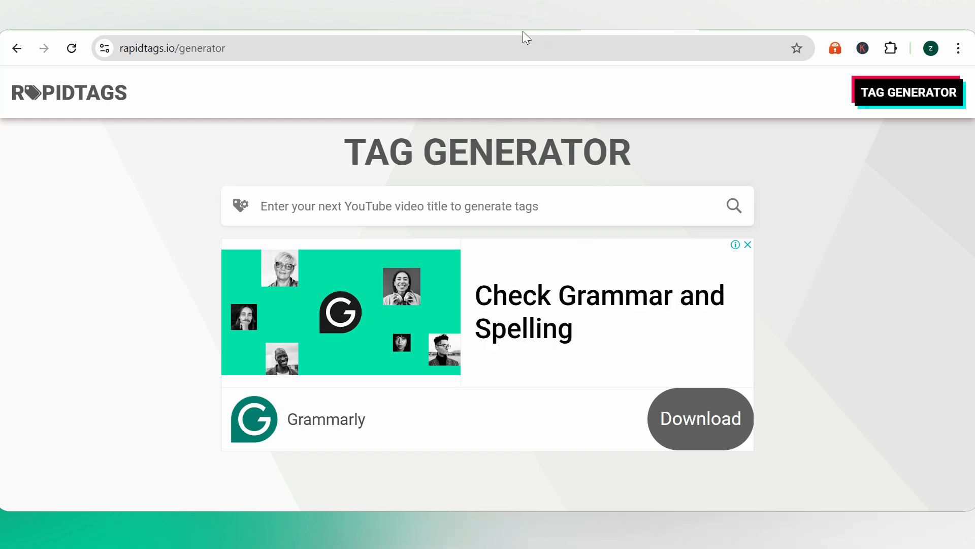
left_click(15, 55)
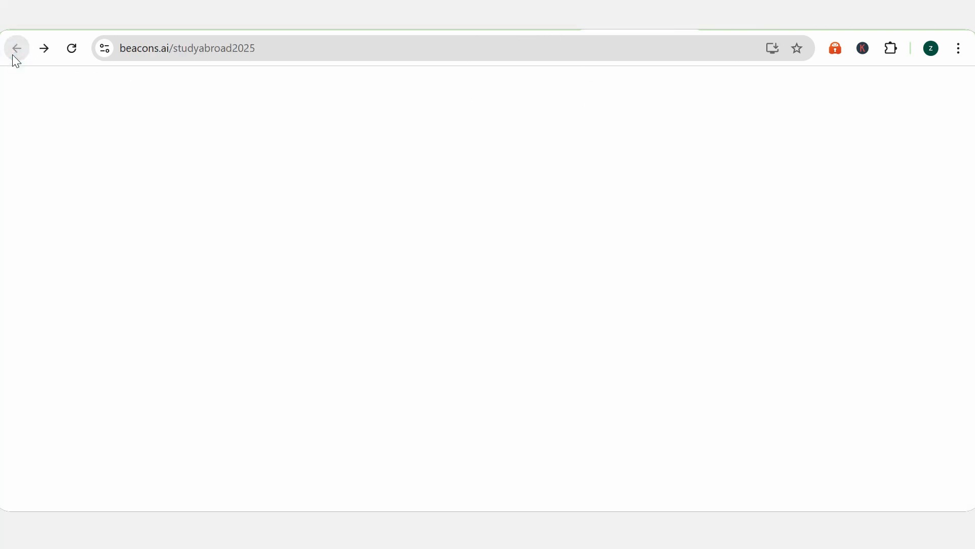